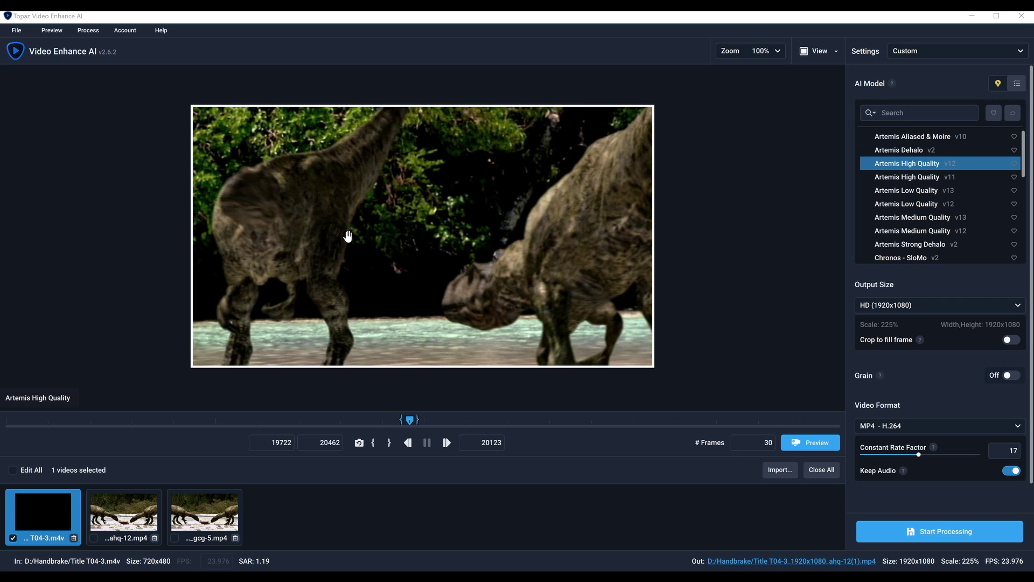
Switch to HandBrake and review the summary, dimensions, filters and video settings of the De-Interlace preset
key("alt+Tab")
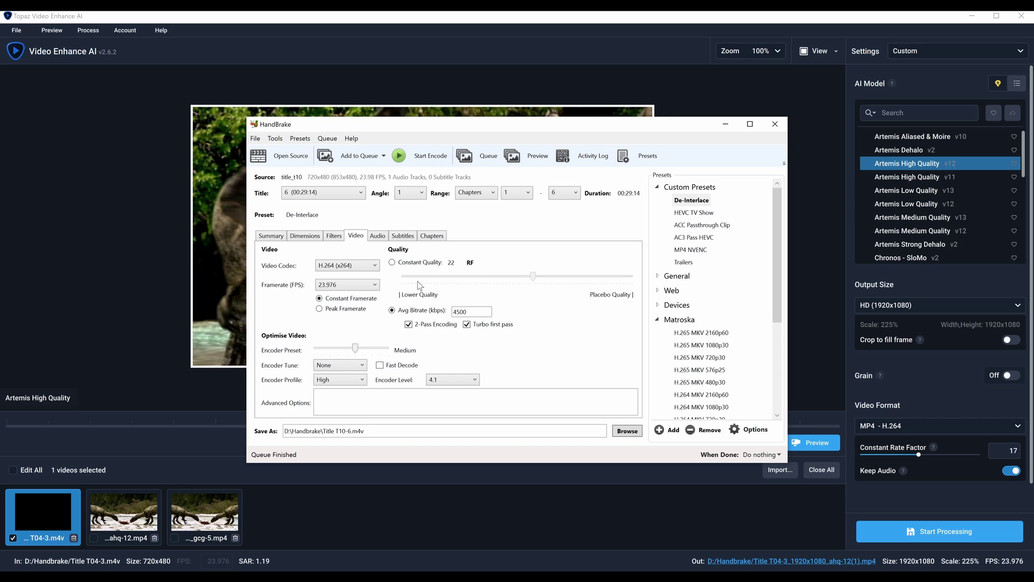
left_click(271, 237)
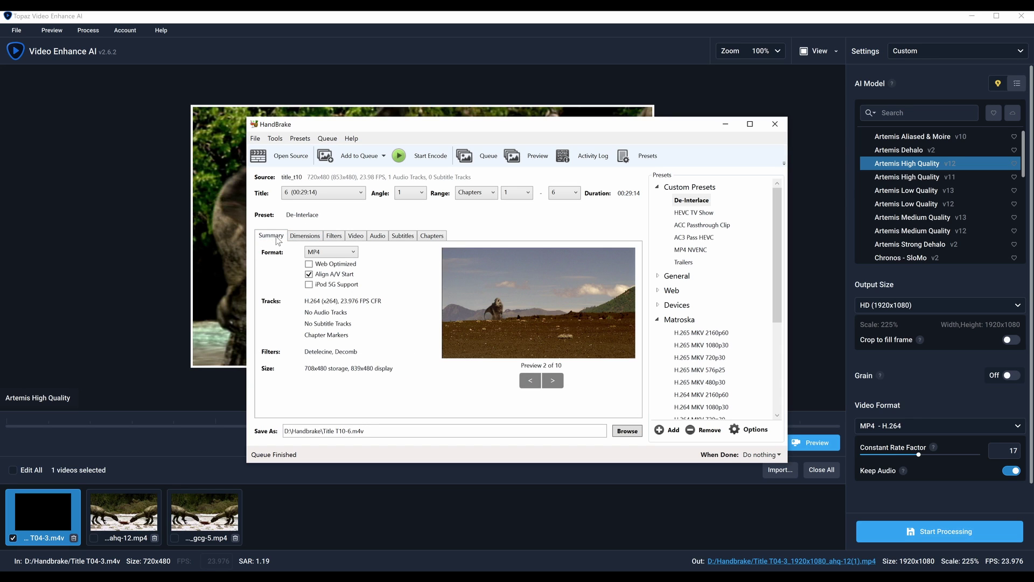
left_click(306, 237)
left_click(334, 236)
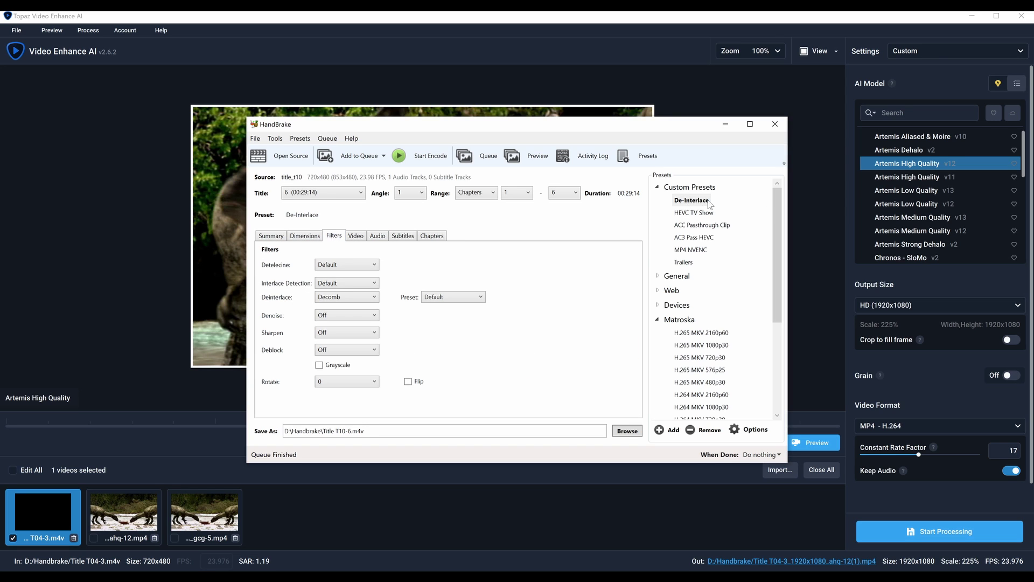
left_click(307, 237)
left_click(335, 236)
left_click(355, 236)
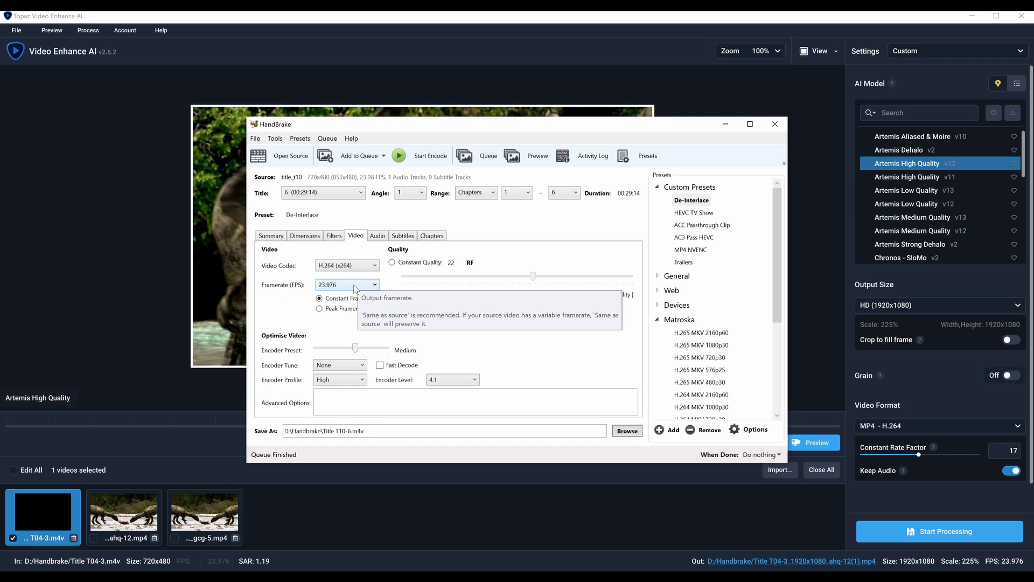
Return to Video Enhance AI and render a 30-frame preview from frame 20042 with the Artemis Low Quality v13 model
key("alt+Tab")
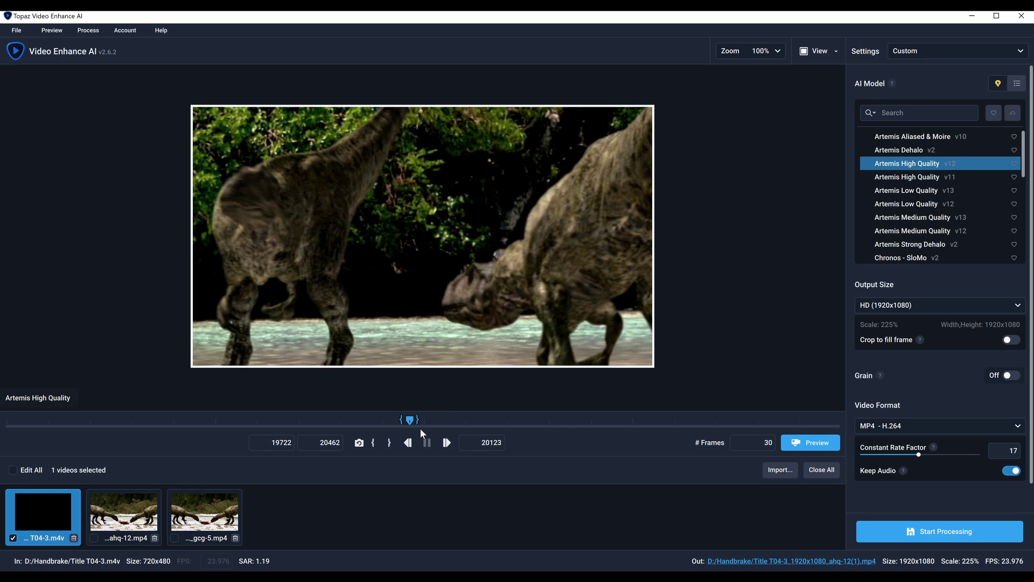
left_click_drag(411, 426, 408, 425)
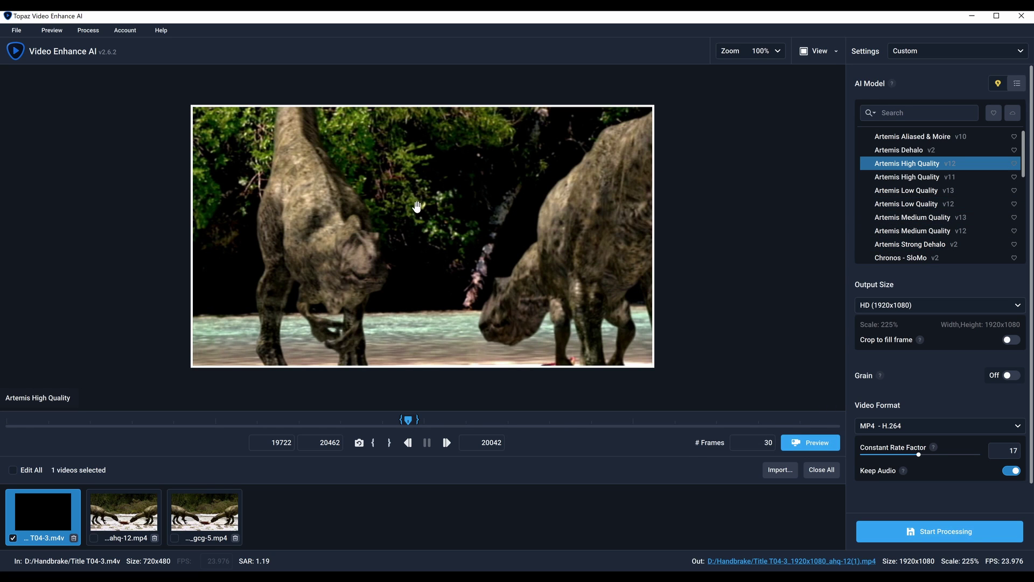
mouse_move(944, 221)
mouse_move(923, 198)
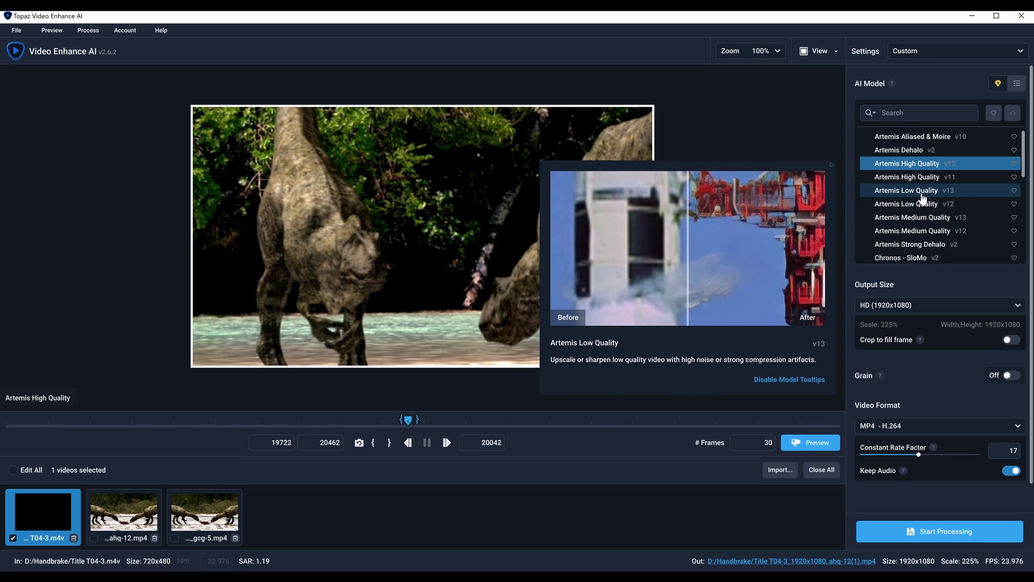
left_click(922, 192)
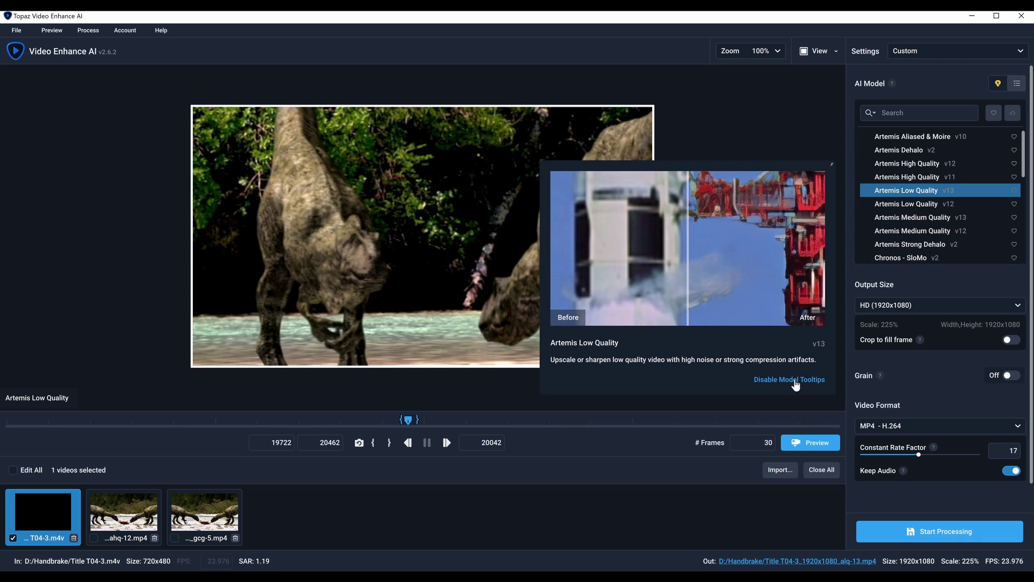
left_click(799, 442)
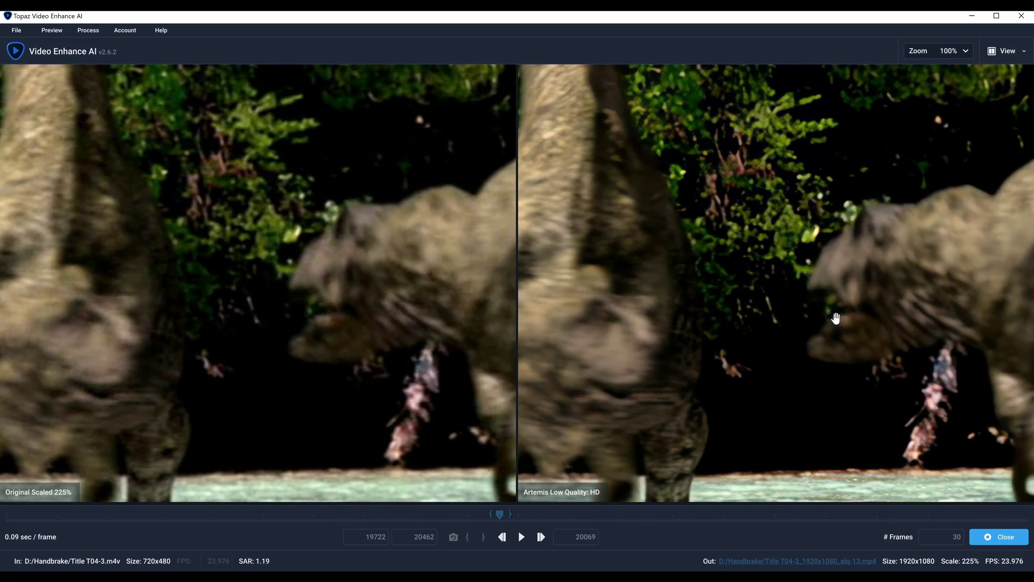
Compare the dinosaurs and foliage in the original and Artemis Low Quality views, then close the preview
left_click_drag(932, 305, 696, 347)
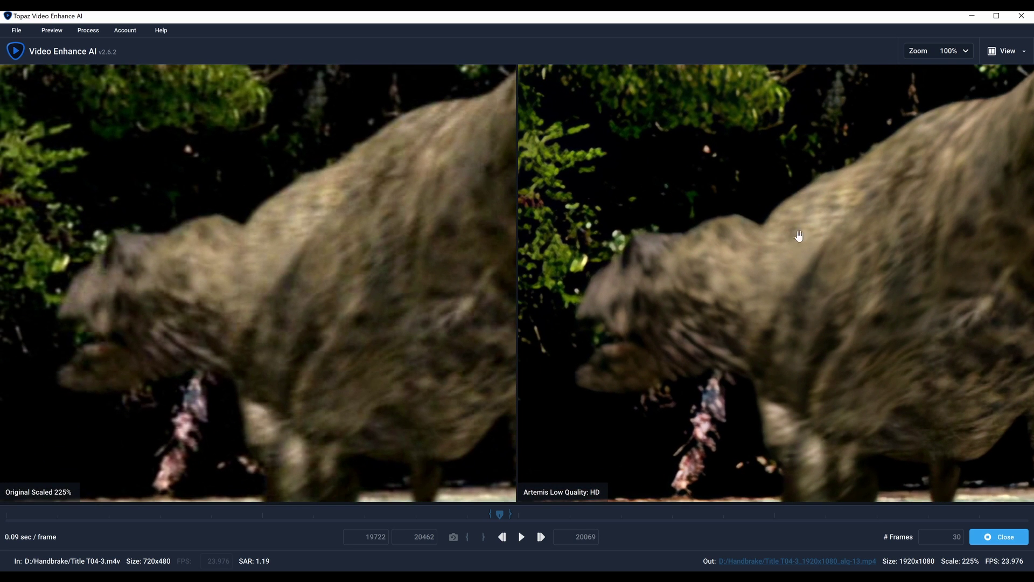
left_click_drag(759, 248, 815, 293)
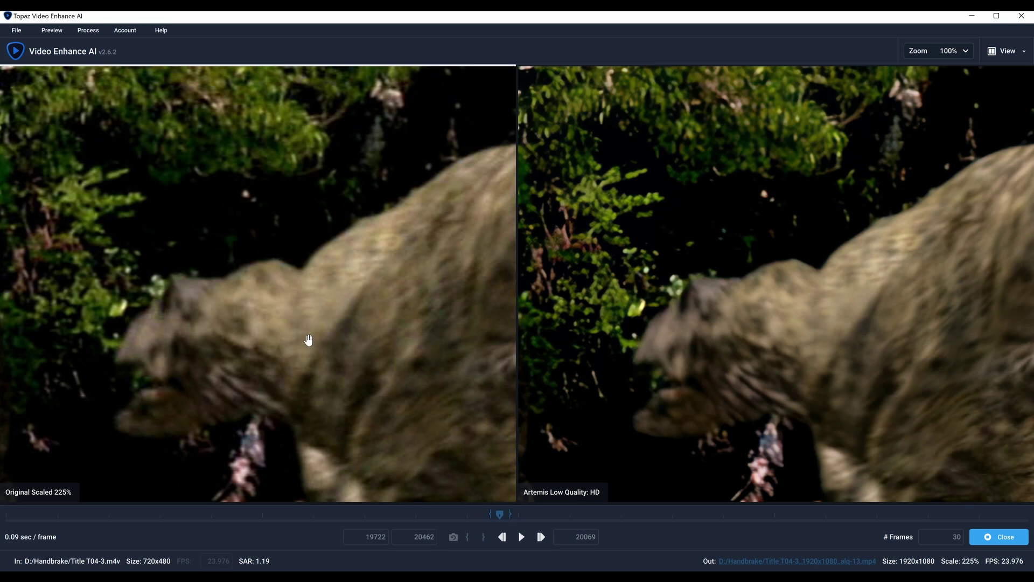
left_click_drag(565, 296, 688, 270)
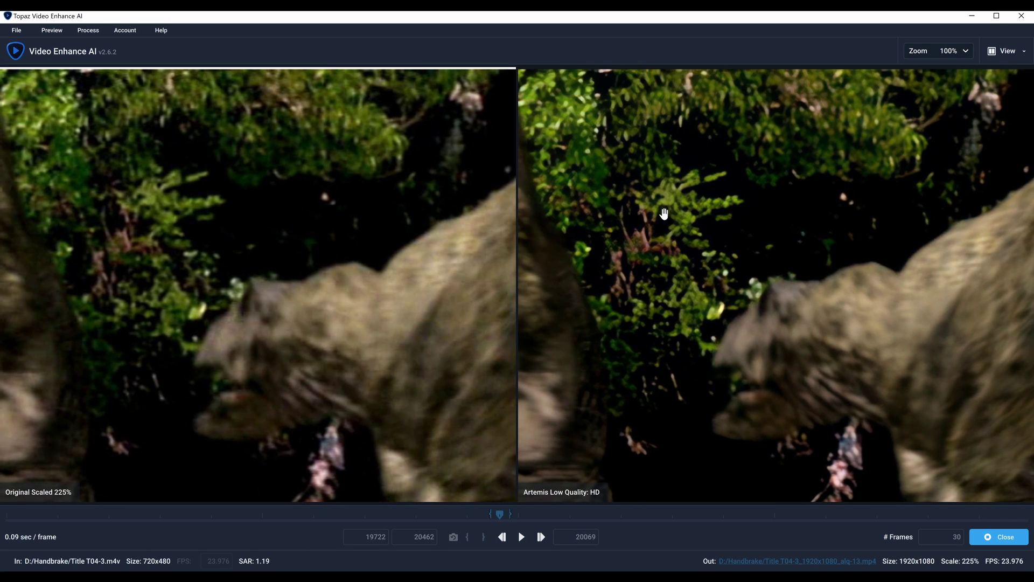
left_click_drag(690, 233, 682, 248)
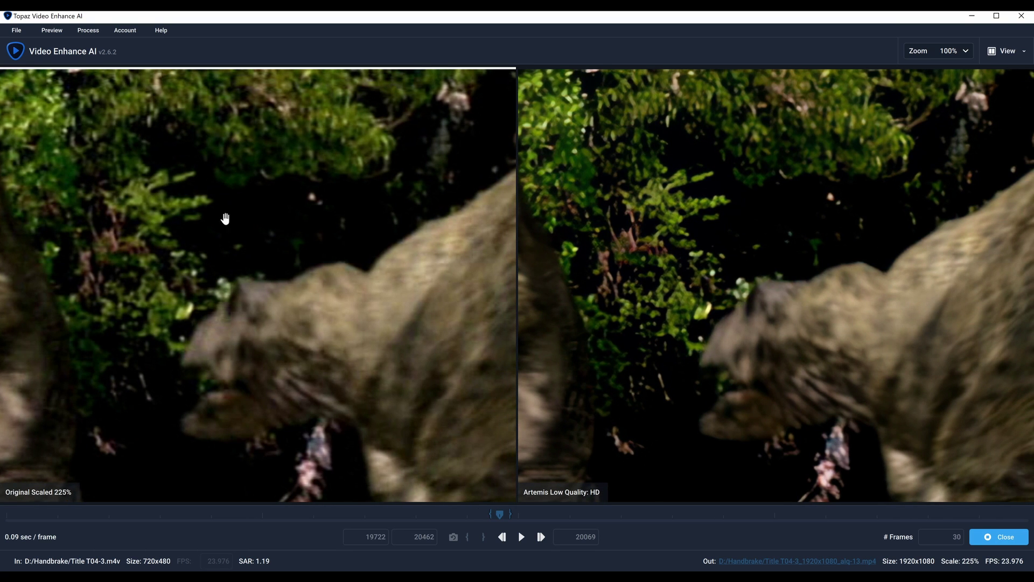
left_click_drag(608, 280, 881, 269)
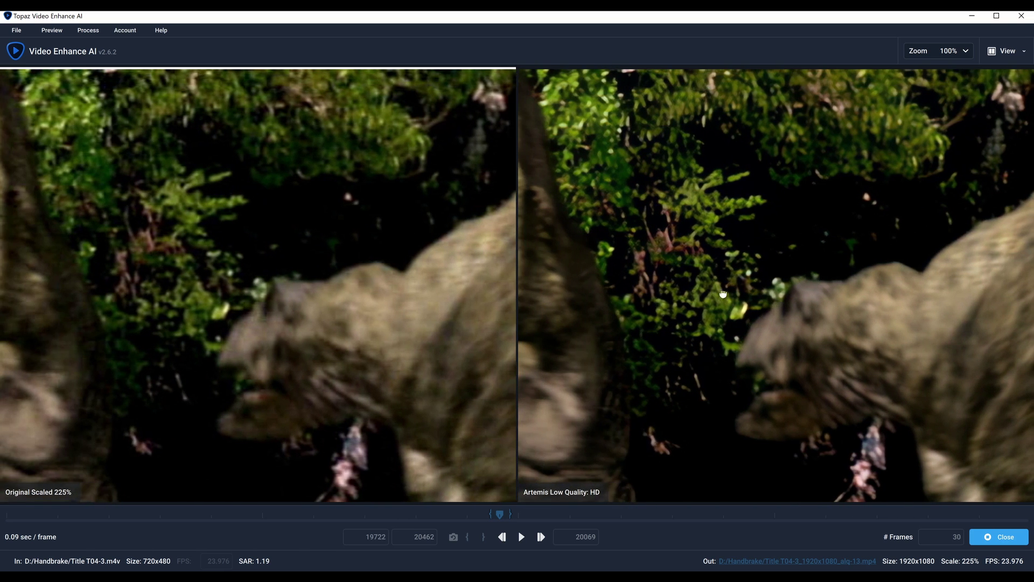
left_click_drag(726, 300, 877, 334)
left_click(995, 544)
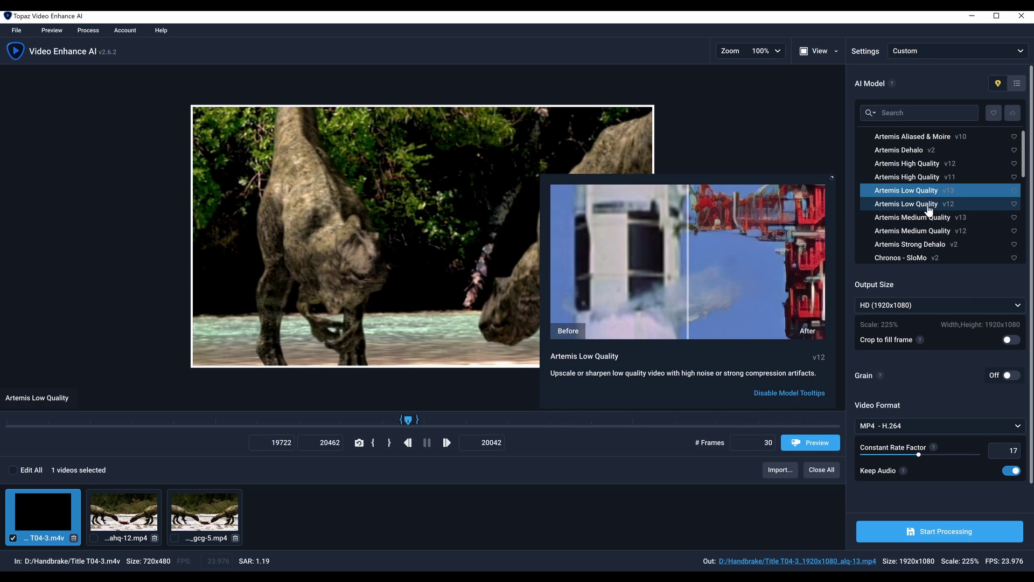
Render a preview of the same frames with the Artemis Medium Quality v13 model and pause its playback
left_click(930, 221)
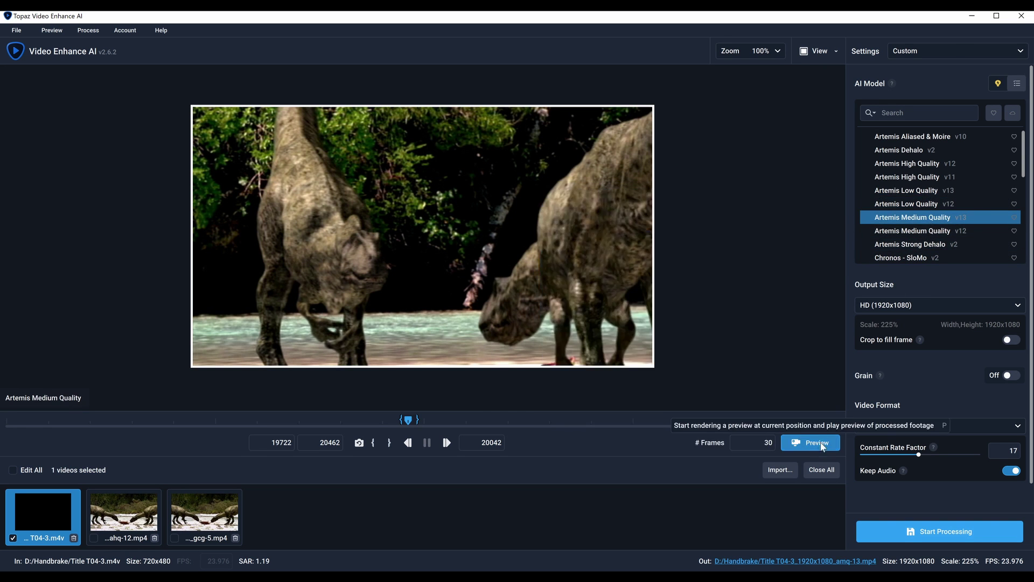
left_click(828, 441)
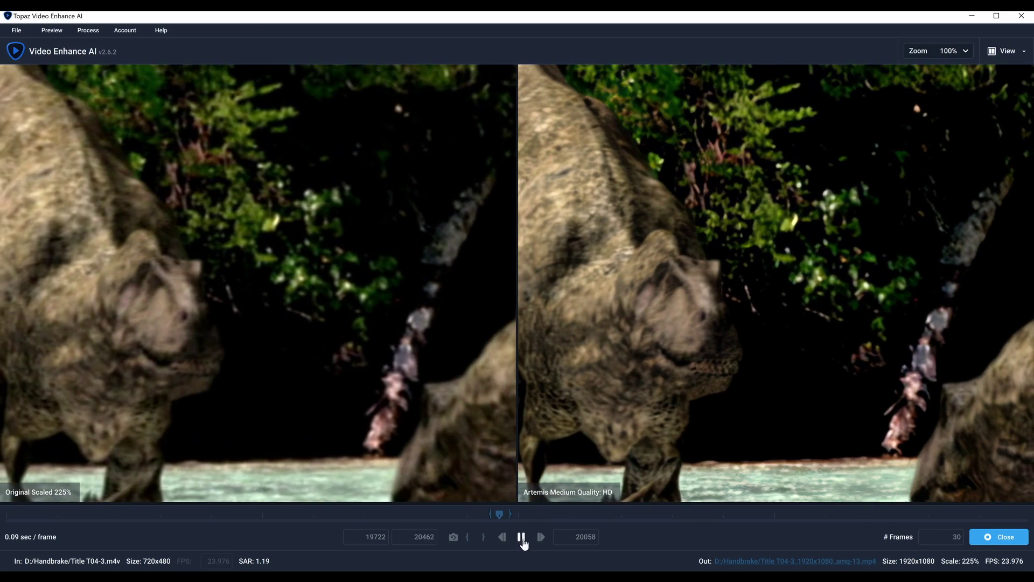
left_click(520, 536)
Compare the dinosaurs and foliage in the original and Artemis Medium Quality views, and close the preview
left_click_drag(801, 340, 641, 275)
left_click_drag(989, 329, 861, 323)
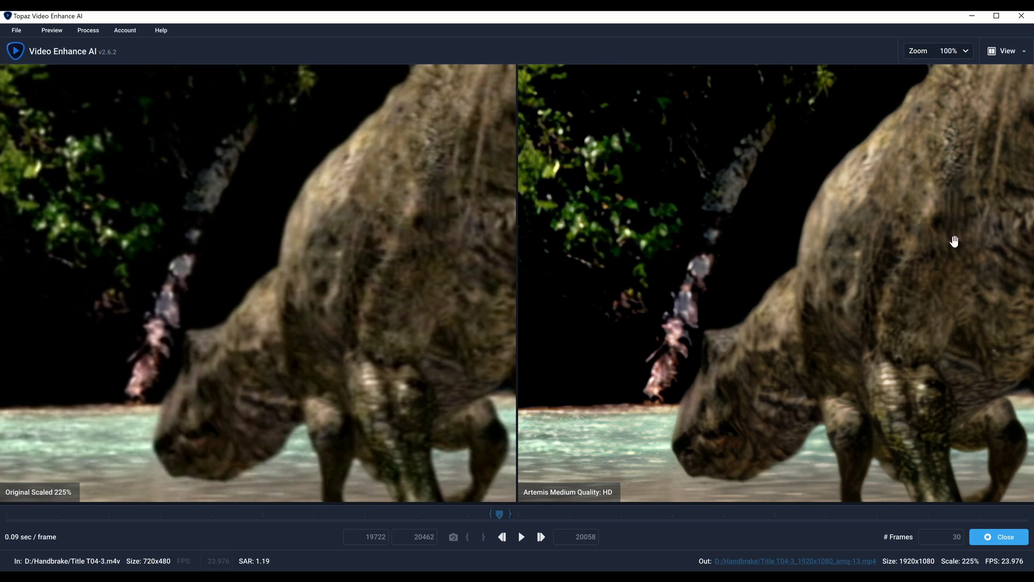
left_click_drag(798, 362, 762, 278)
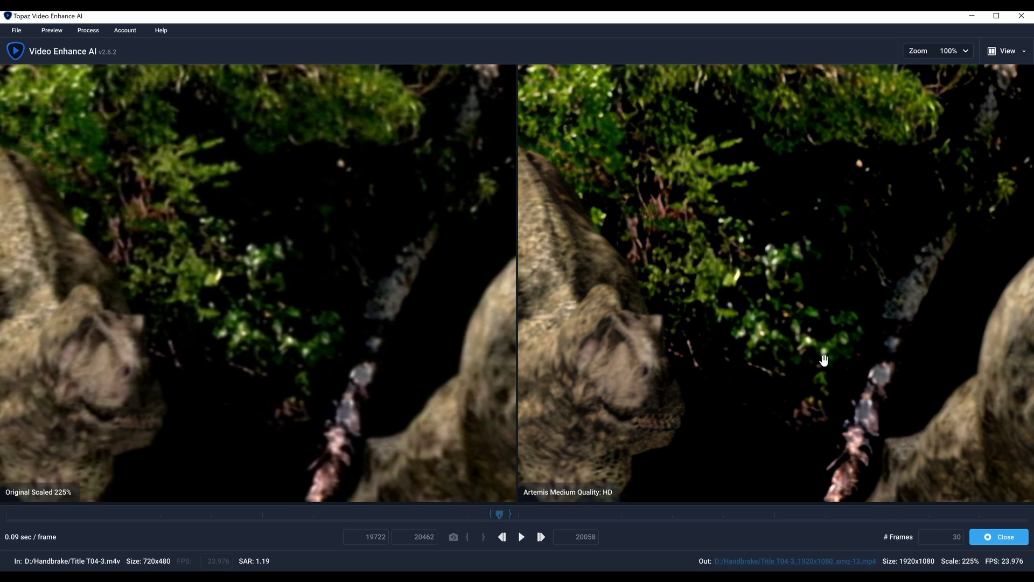
left_click(994, 536)
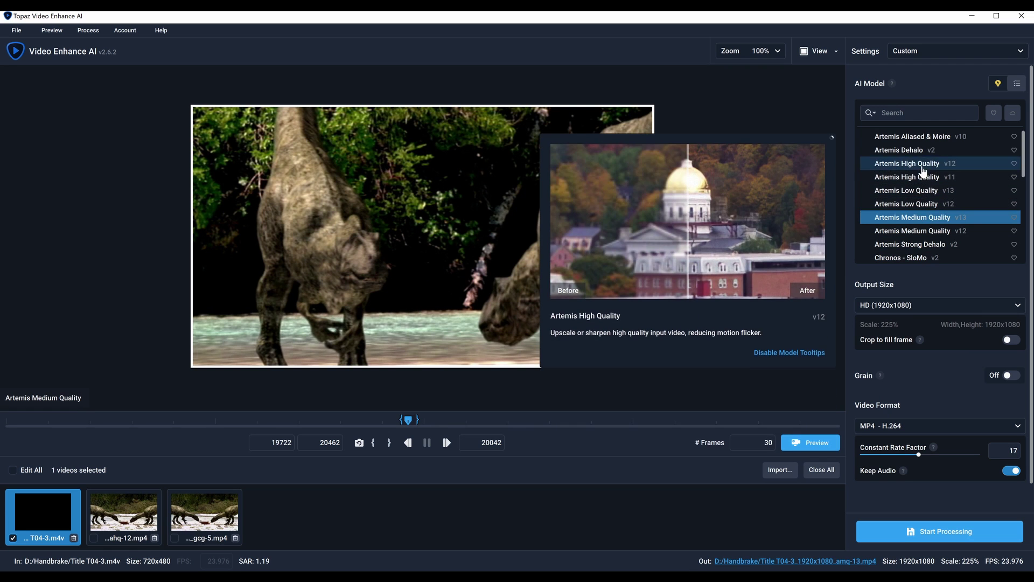
Render a preview of the same frames with the Artemis High Quality v12 model and pause its playback
left_click(922, 169)
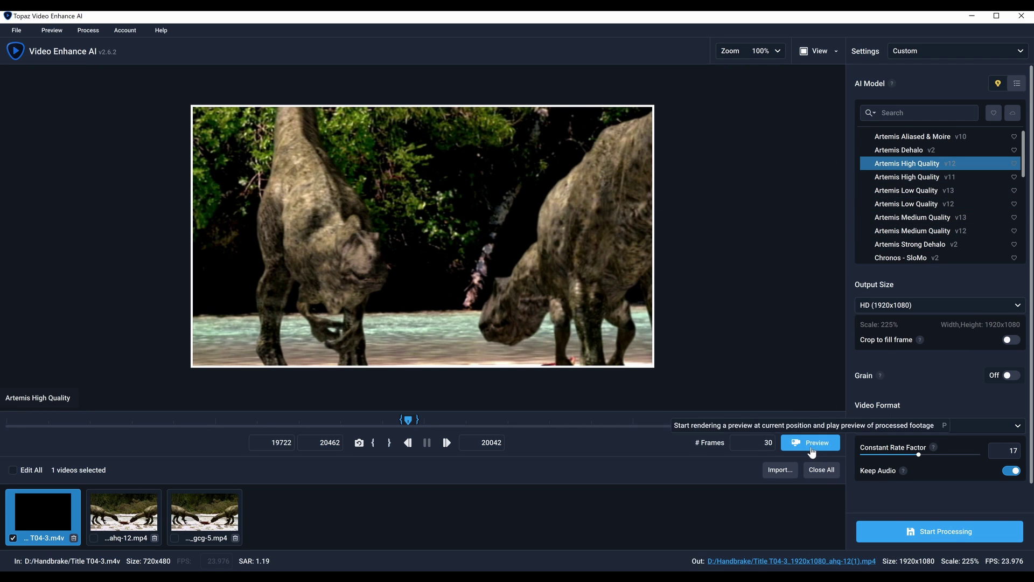
left_click(811, 445)
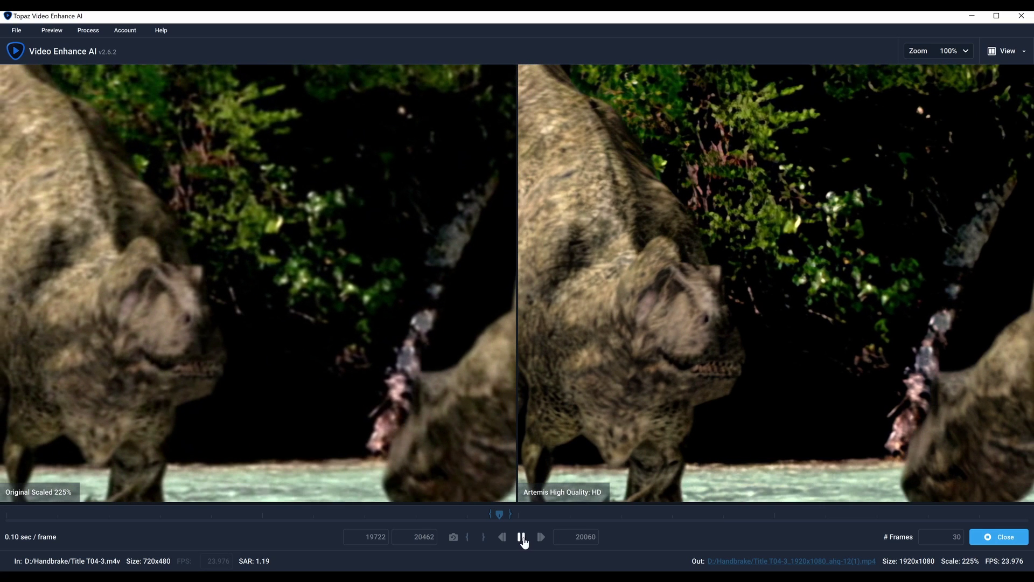
left_click(522, 537)
Compare the dinosaurs' skin and the background in the original and Artemis High Quality views, and close the preview
left_click_drag(688, 365, 808, 366)
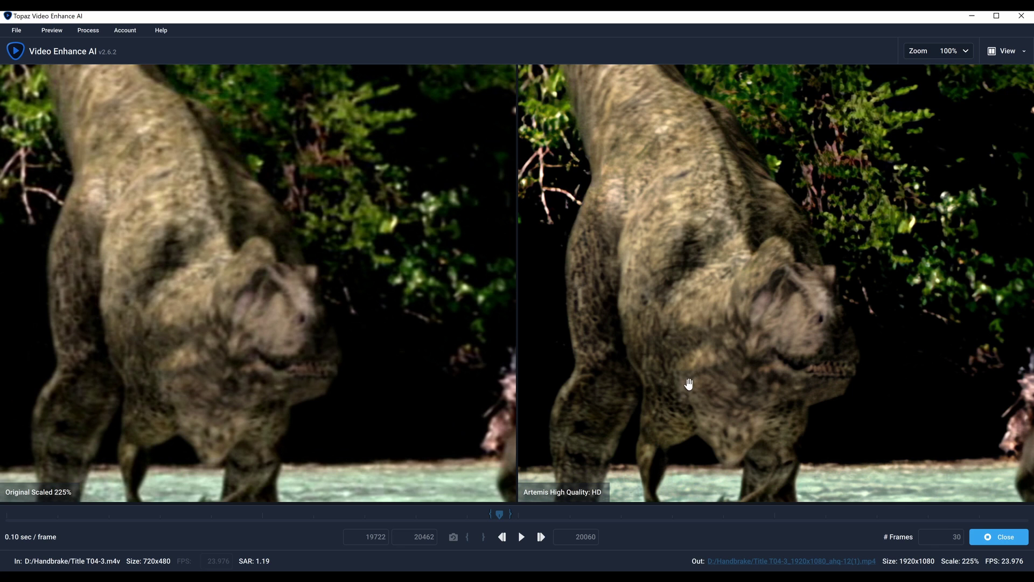
left_click_drag(796, 300, 655, 293)
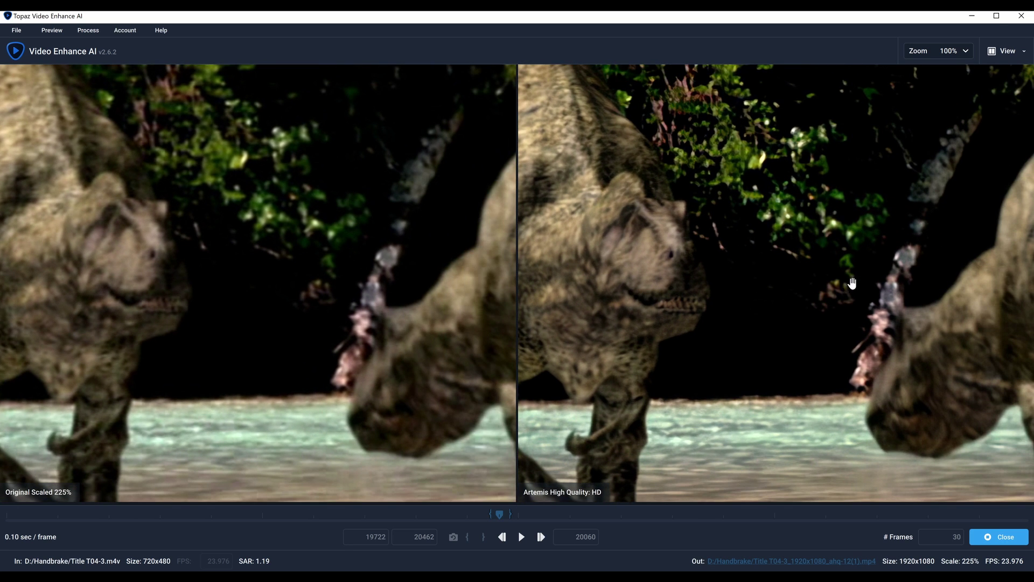
left_click_drag(876, 342, 745, 291)
left_click_drag(872, 337, 755, 378)
left_click_drag(768, 422, 838, 352)
left_click_drag(741, 323, 870, 314)
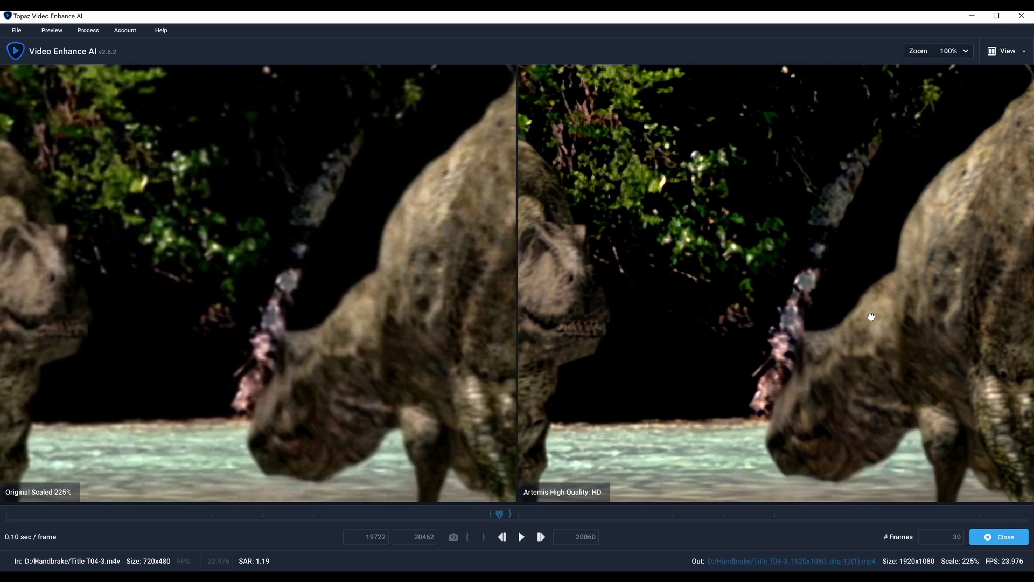
left_click_drag(794, 283, 846, 328)
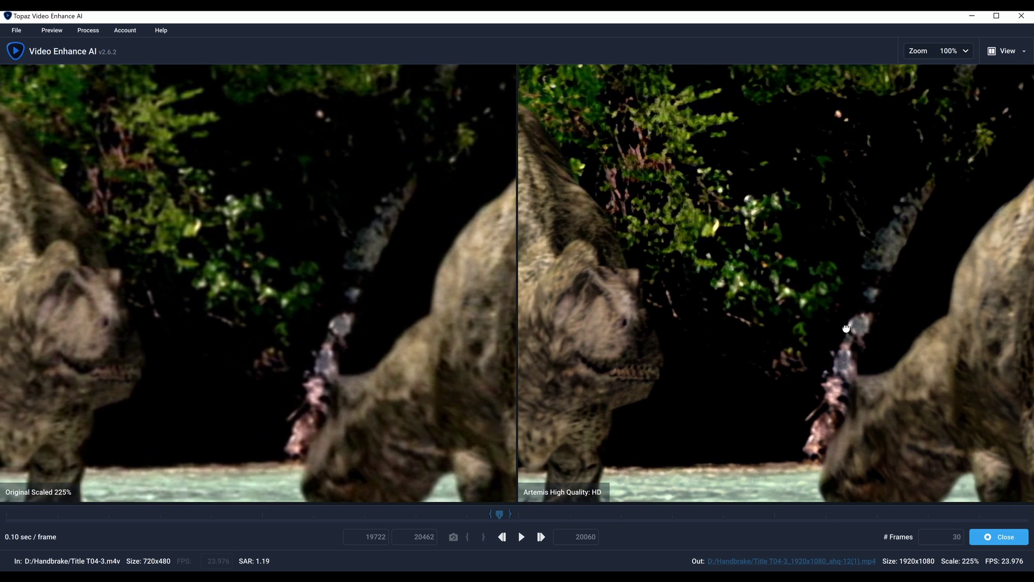
left_click(982, 539)
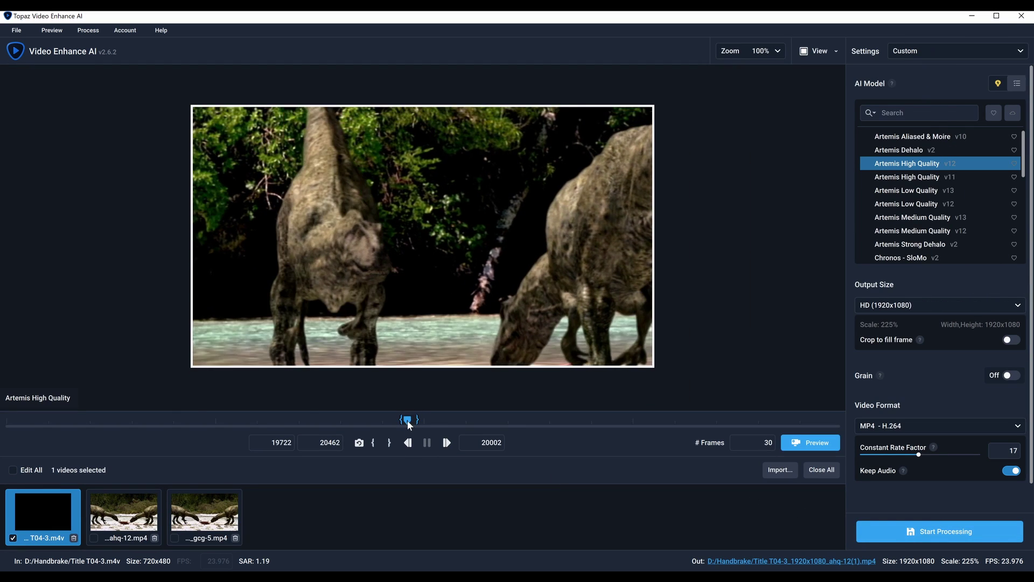
Move the playhead back to frame 19920 and render a preview with the Artemis Low Quality v13 model
left_click_drag(409, 422, 407, 424)
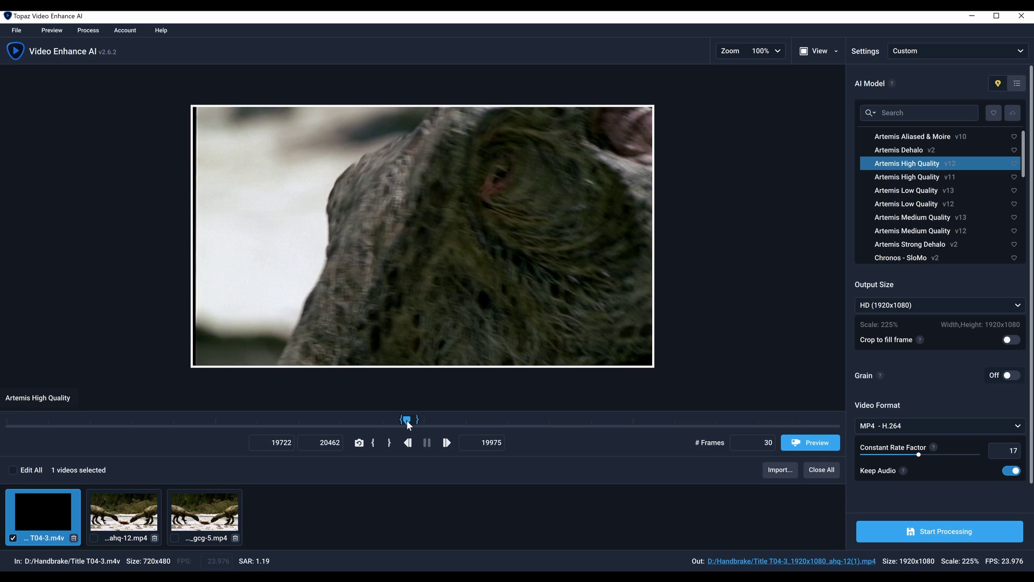
left_click(405, 421)
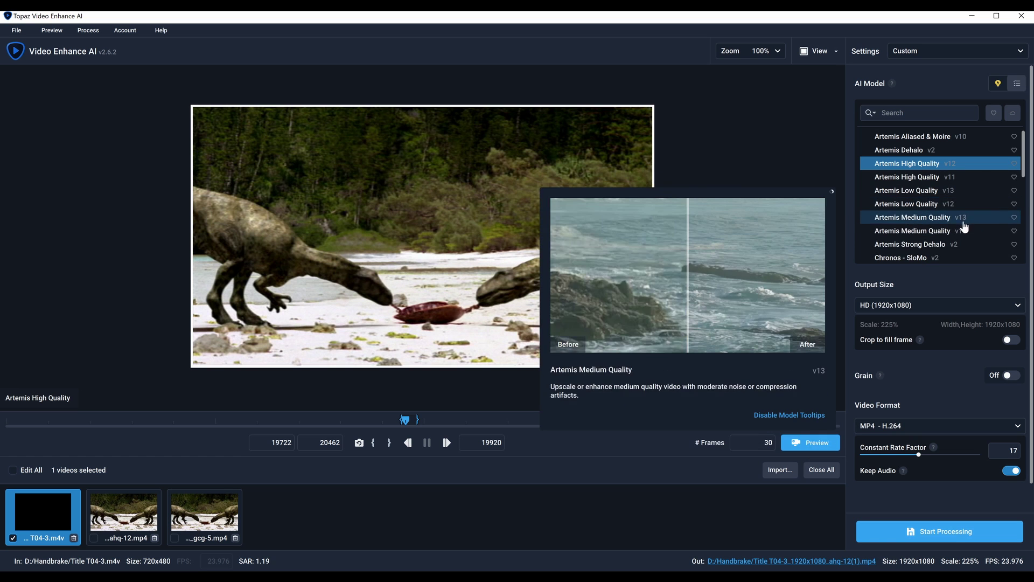
mouse_move(939, 211)
left_click(936, 195)
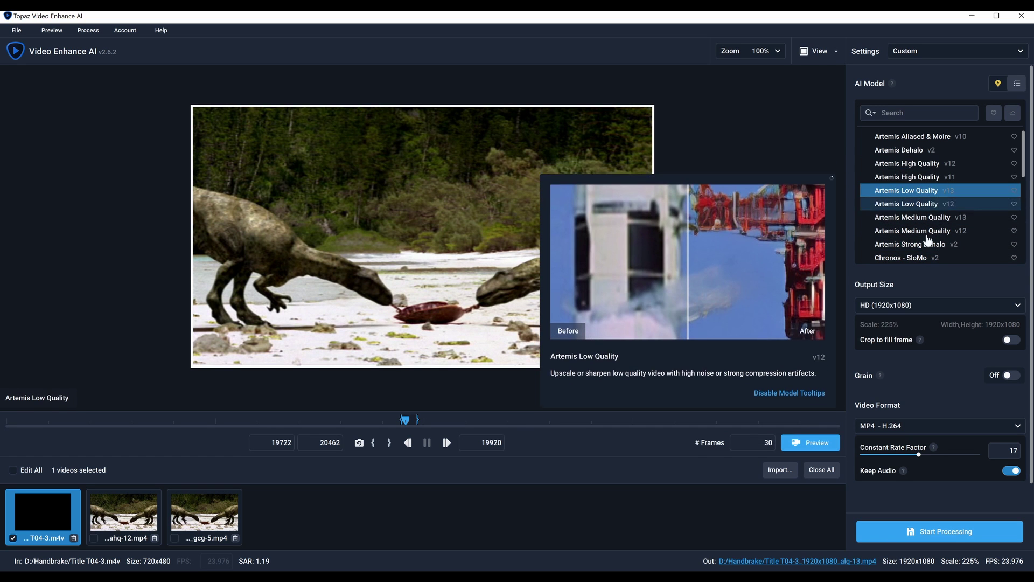
left_click(802, 442)
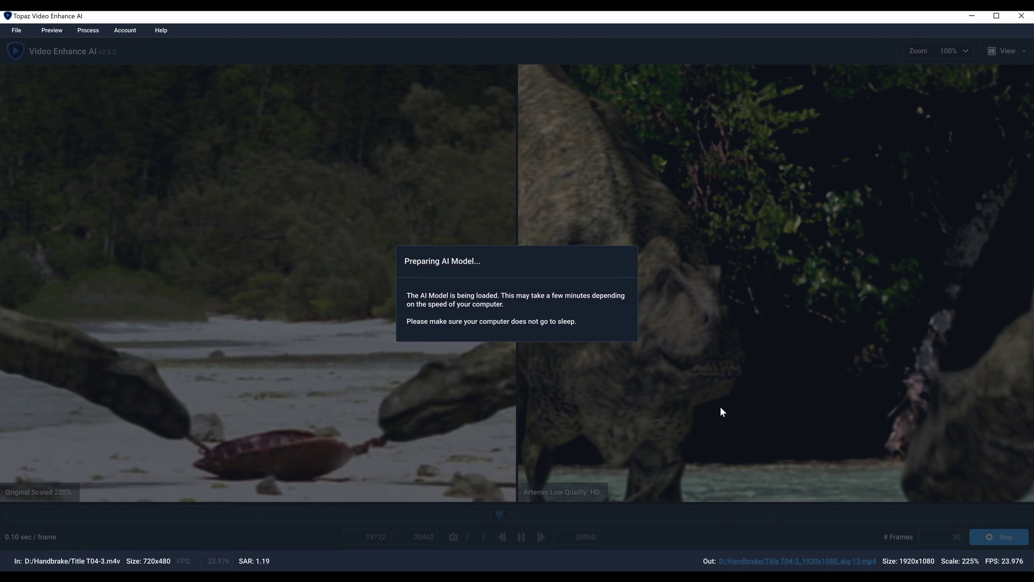
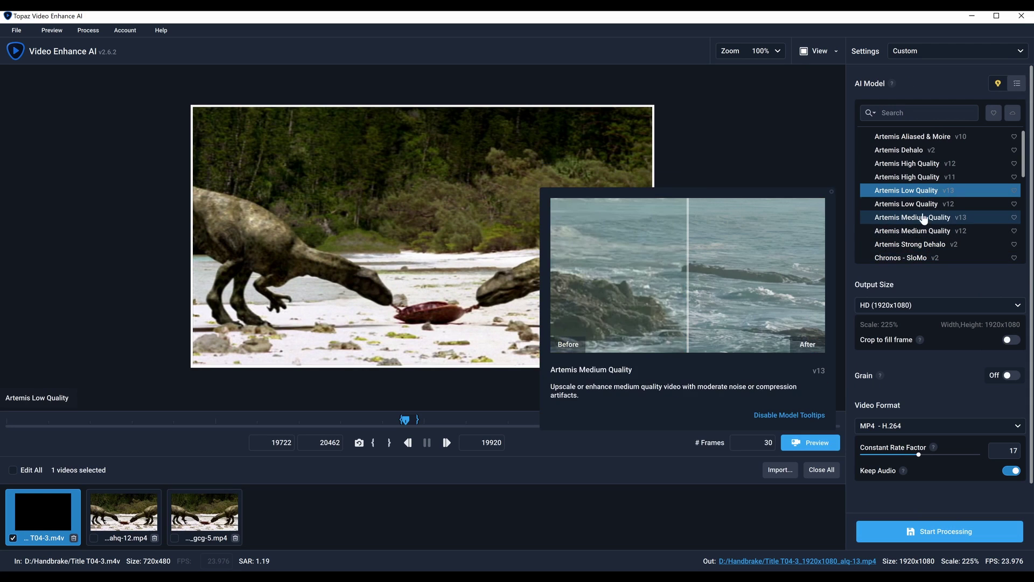
Render a preview from frame 19920 with the Artemis Medium Quality v13 model and pause its playback
left_click(922, 218)
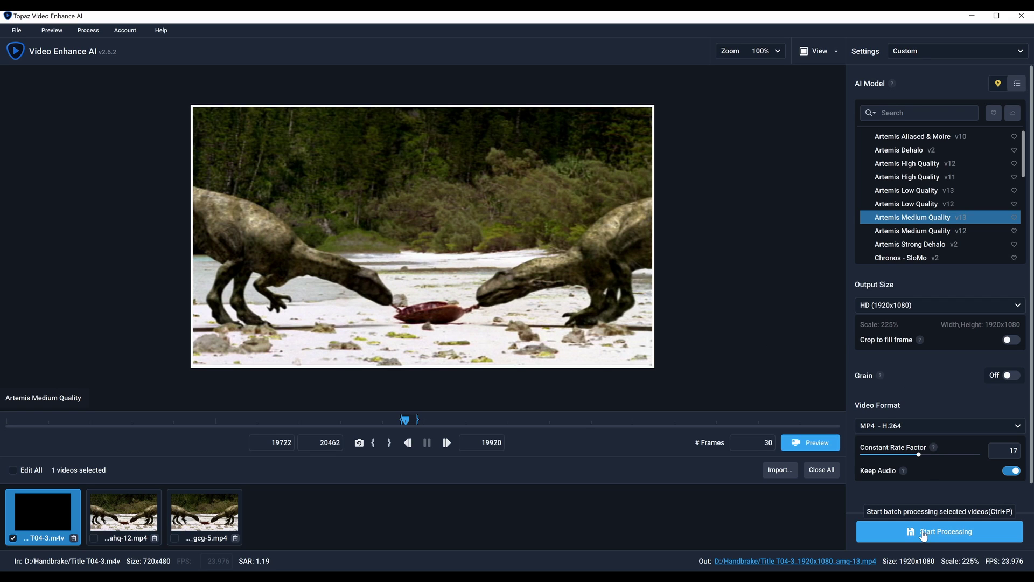
left_click(811, 442)
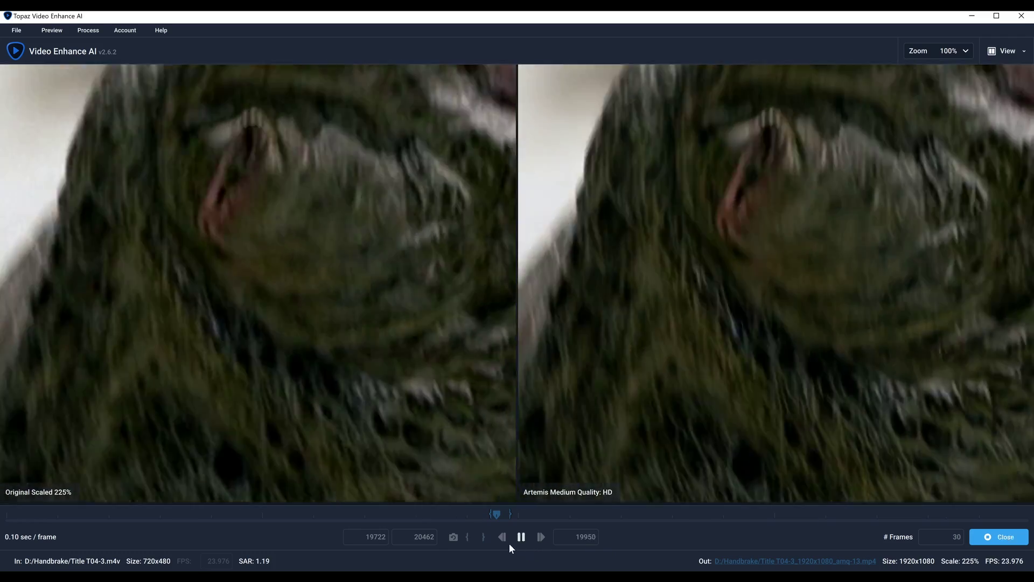
left_click(521, 536)
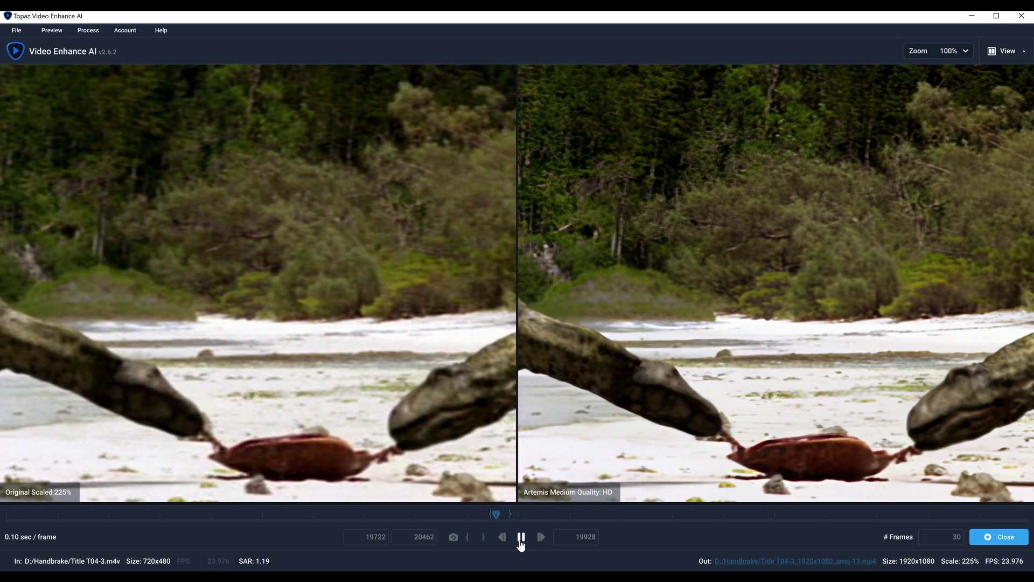
Compare both dinosaurs in the original and Artemis Medium Quality views, and close the preview
left_click_drag(696, 373, 755, 375)
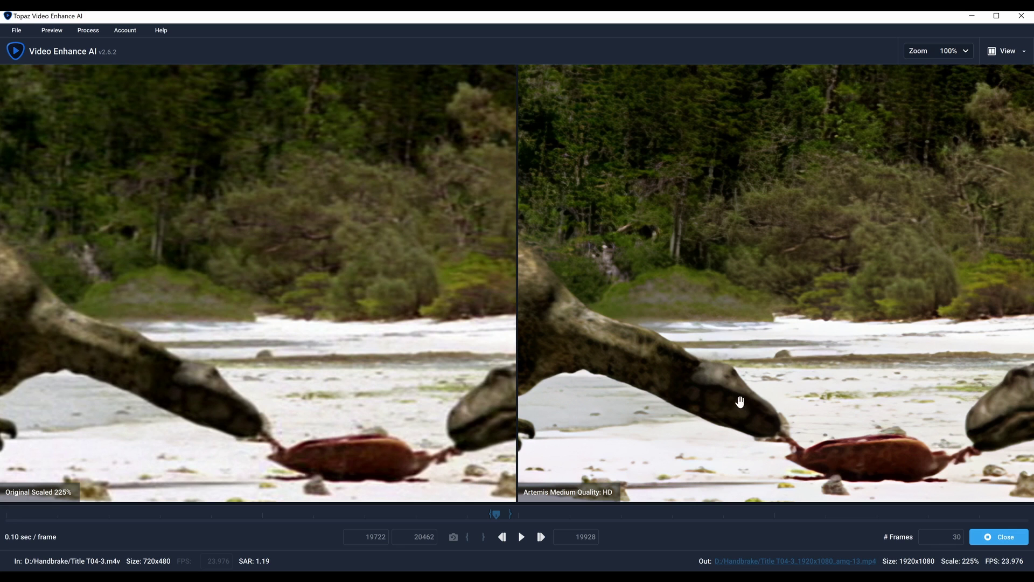
left_click_drag(838, 406, 769, 388)
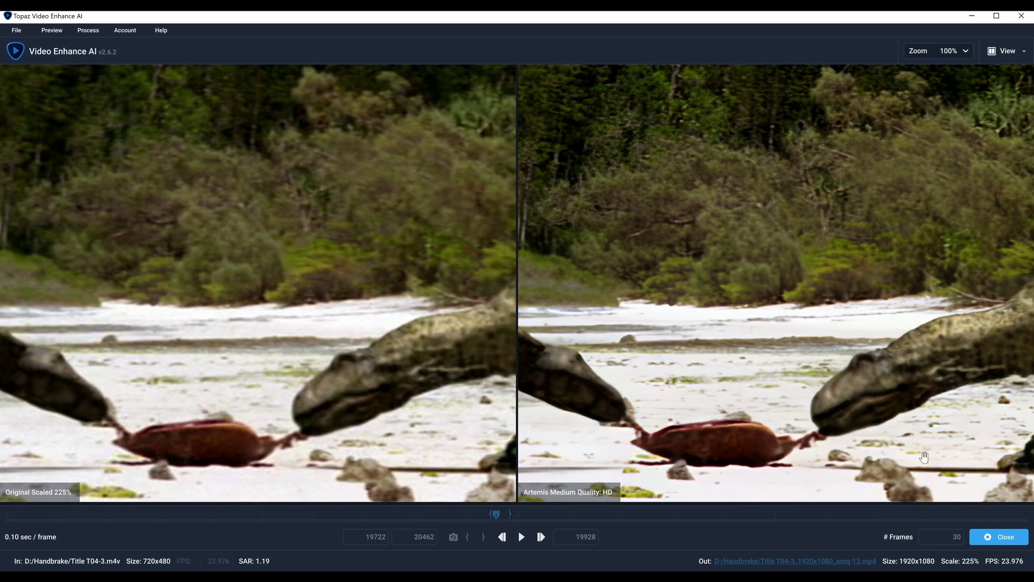
left_click(999, 537)
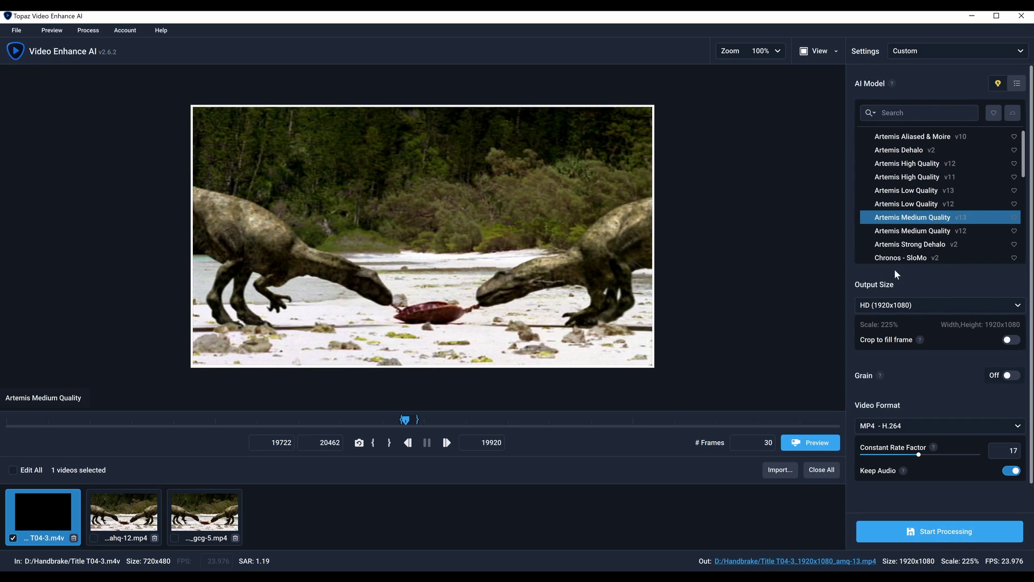
Render a preview from frame 19920 with the Artemis High Quality v12 model and pause its playback
mouse_move(898, 245)
left_click(920, 168)
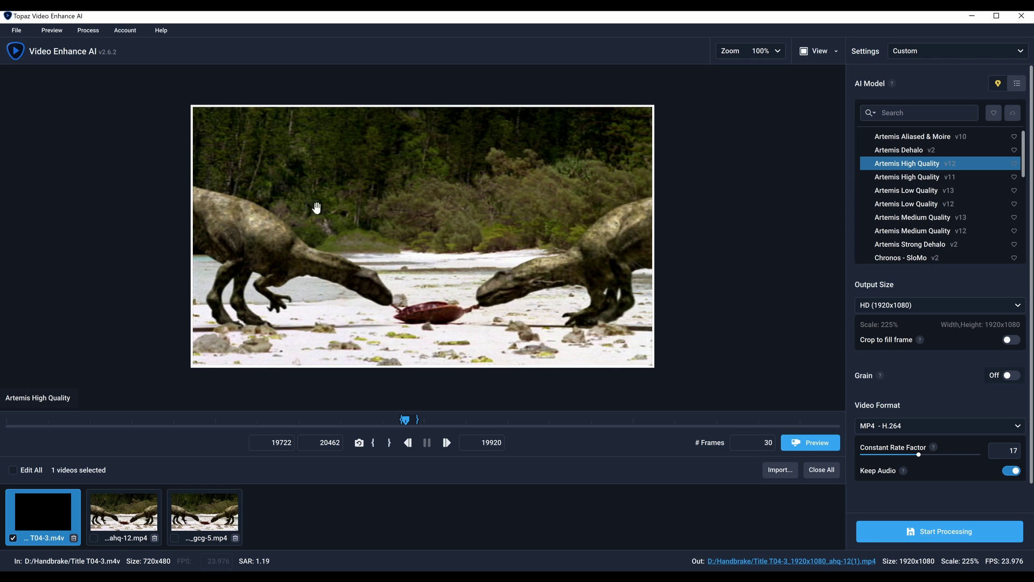
left_click(809, 443)
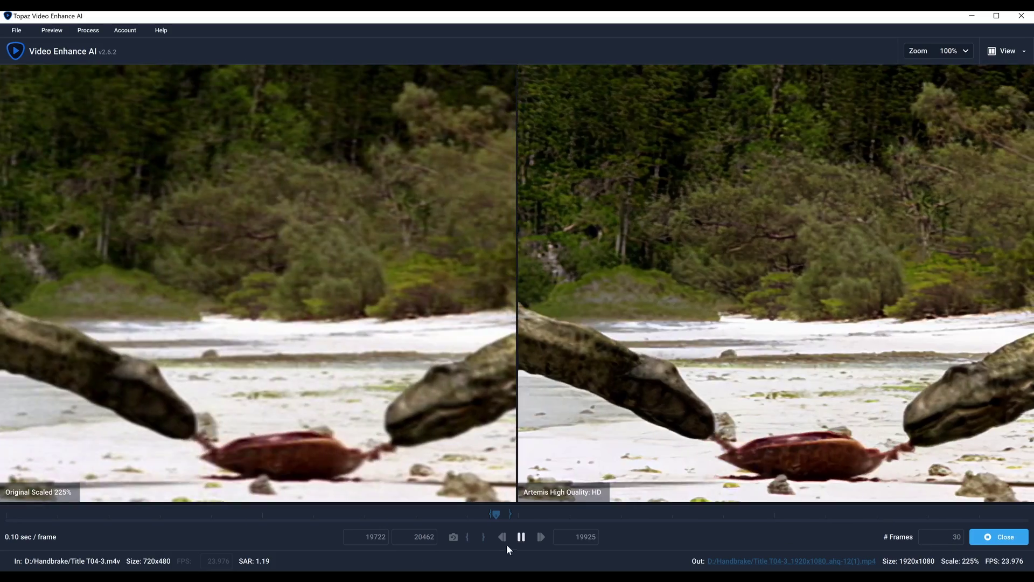
left_click(521, 537)
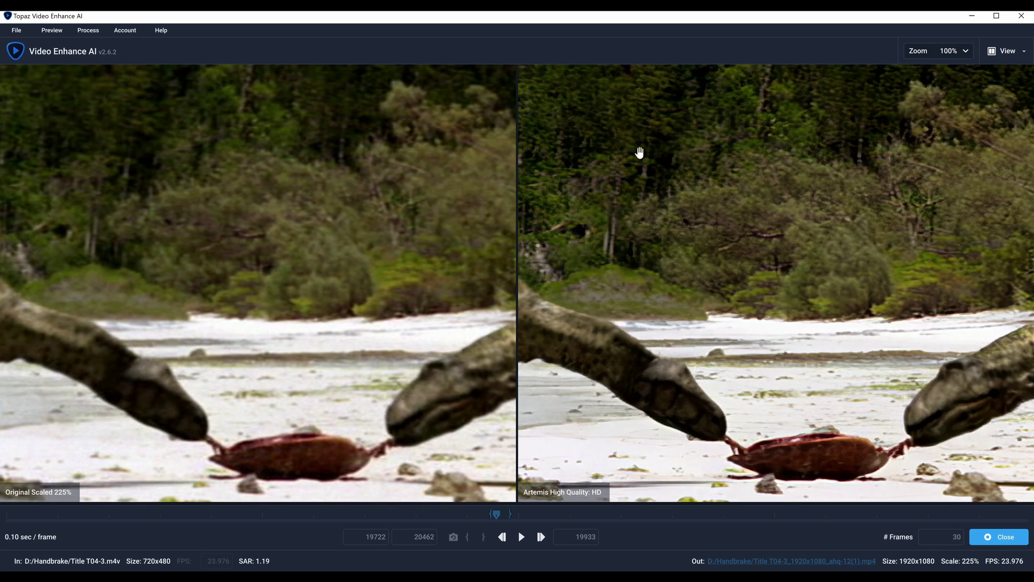
Inspect the background trees at 200% zoom in the Artemis High Quality preview and return the zoom to 100%
left_click(959, 51)
left_click(915, 133)
left_click_drag(765, 239, 908, 120)
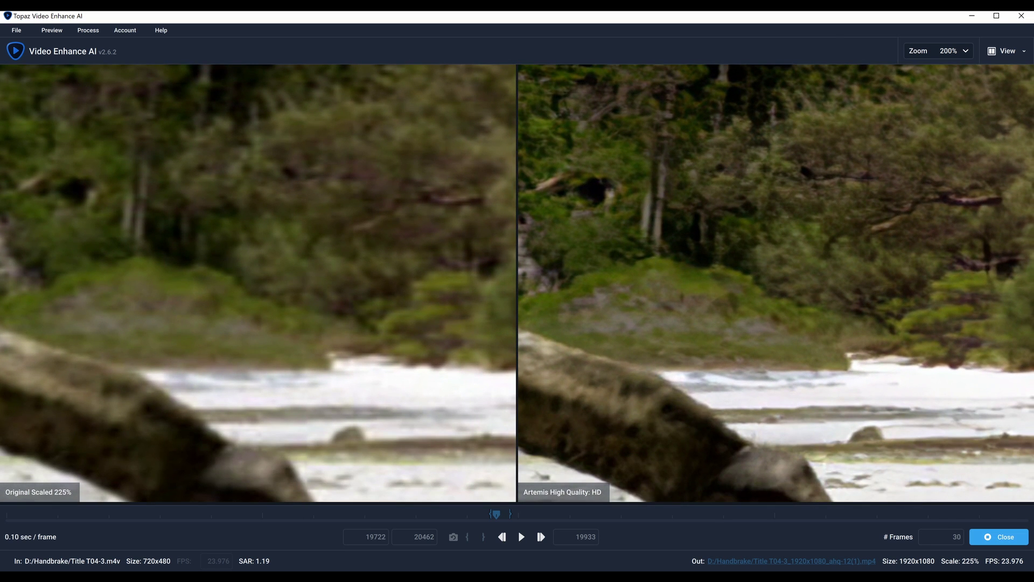
left_click(958, 51)
left_click(910, 117)
Compare the second dinosaur's skin and the trees behind it in the original and Artemis High Quality views, and close the preview
left_click_drag(805, 308, 795, 303)
left_click_drag(858, 316, 745, 317)
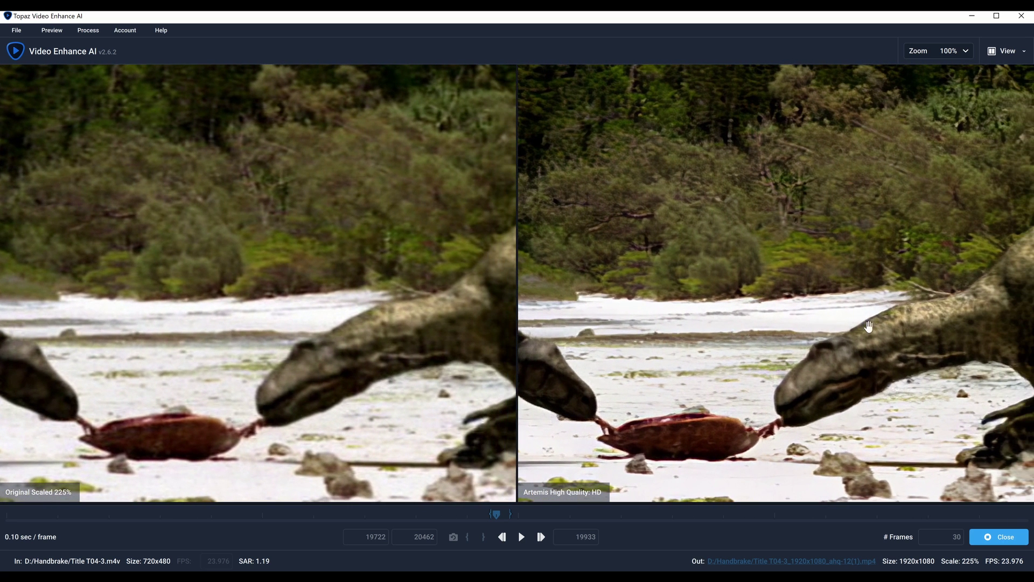
left_click_drag(912, 346, 865, 357)
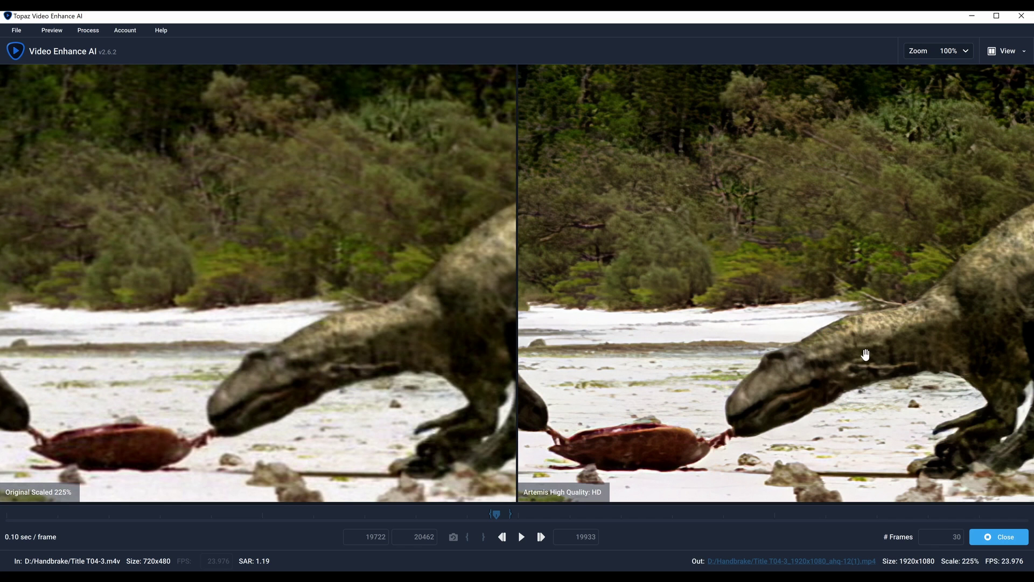
left_click_drag(962, 313, 861, 295)
left_click_drag(704, 365, 722, 377)
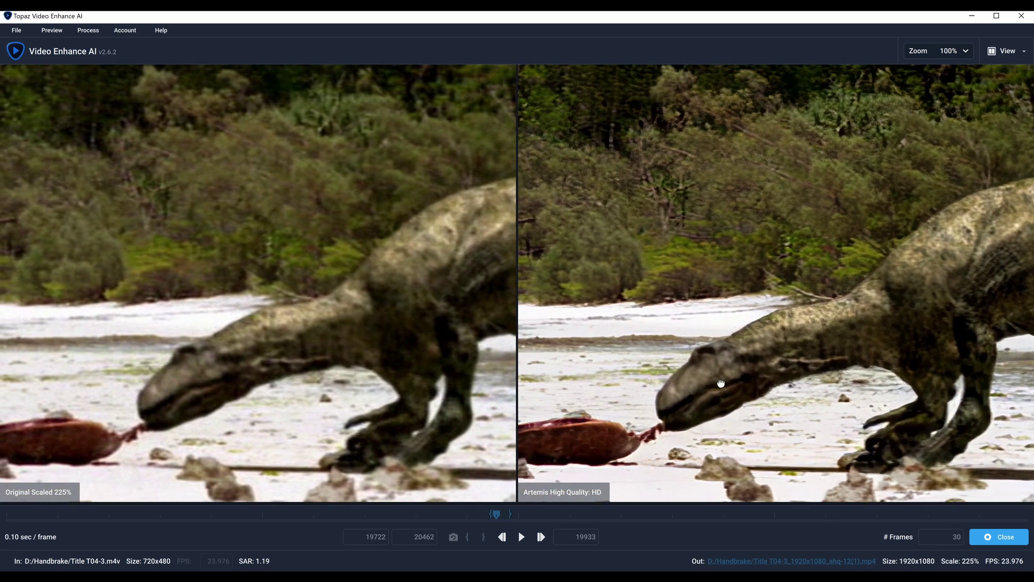
left_click_drag(739, 238, 736, 306)
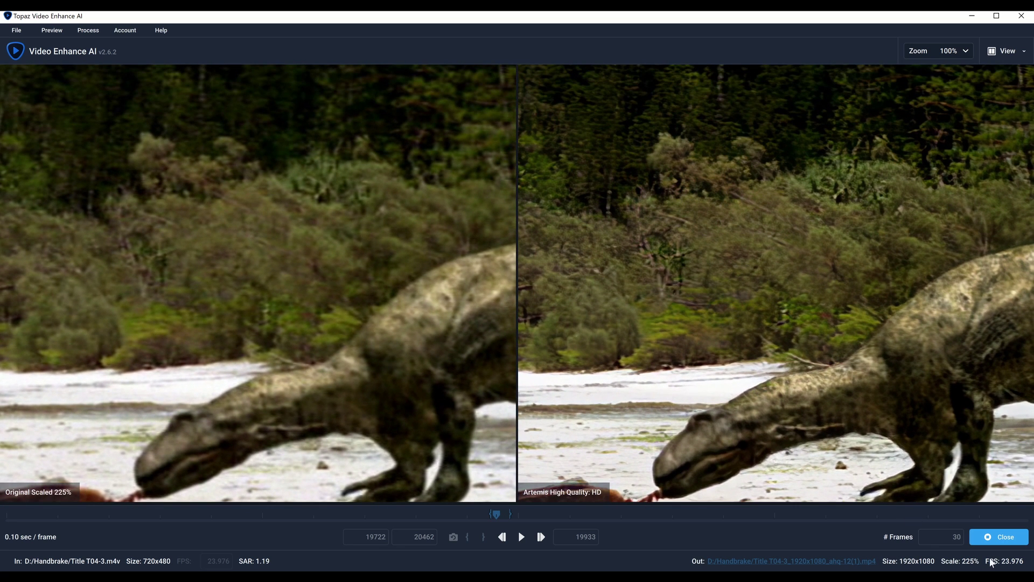
left_click(983, 543)
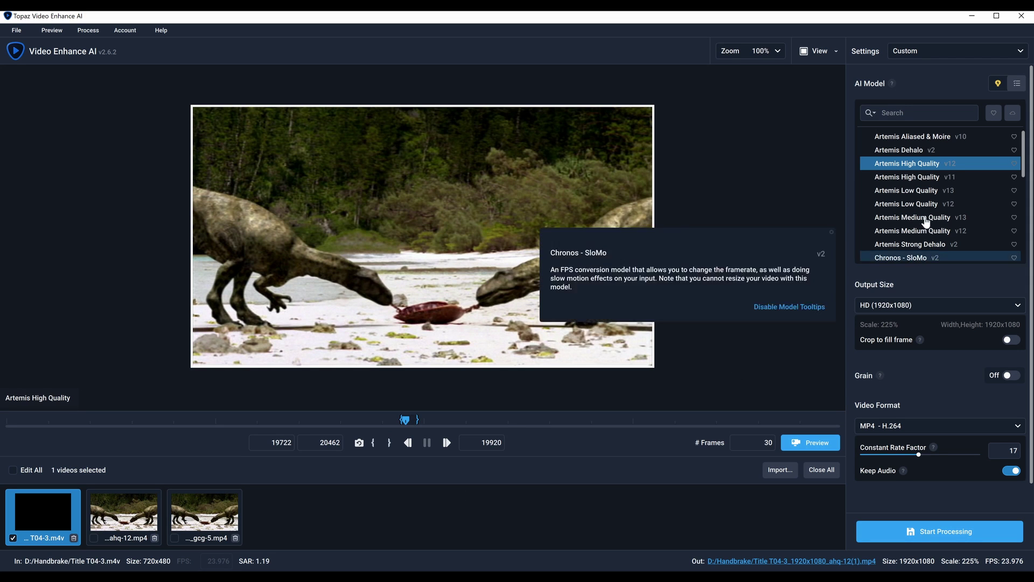
Read the Gaia High Quality v5 model's description, view the ahq-12 clip and return to the Title T04-3.m4v clip
left_click_drag(1025, 171, 1018, 253)
mouse_move(905, 221)
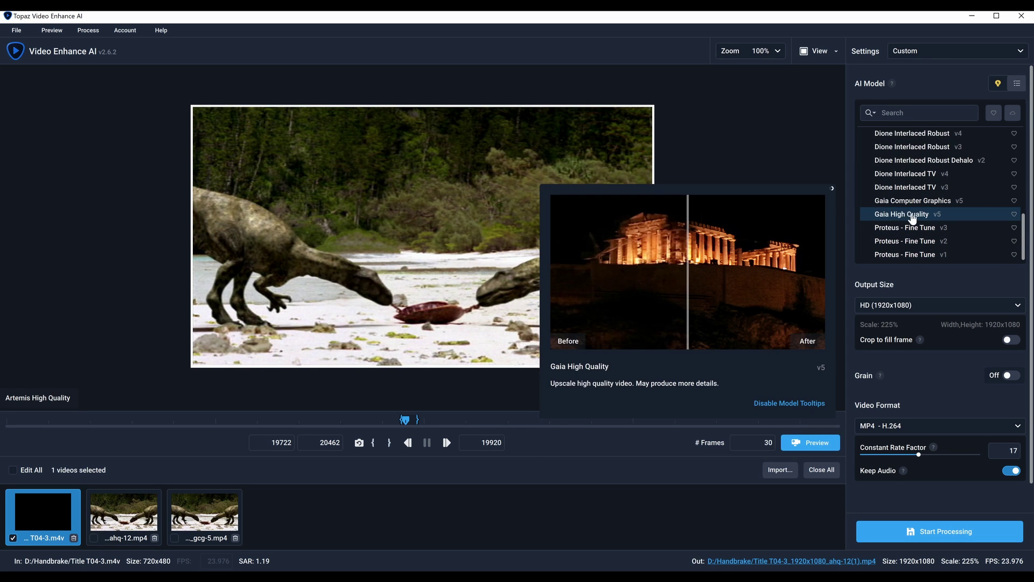
left_click(128, 530)
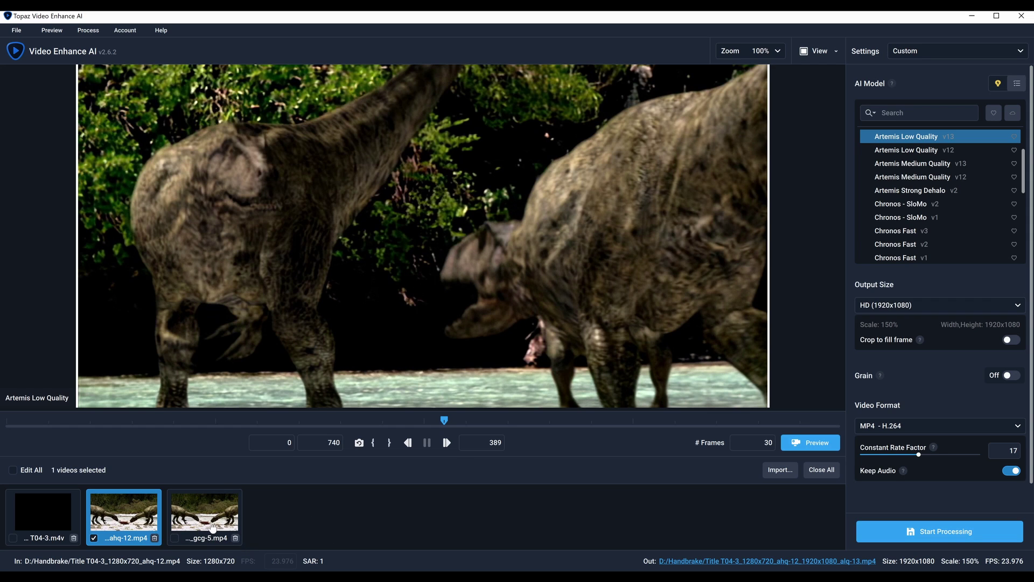
left_click(57, 523)
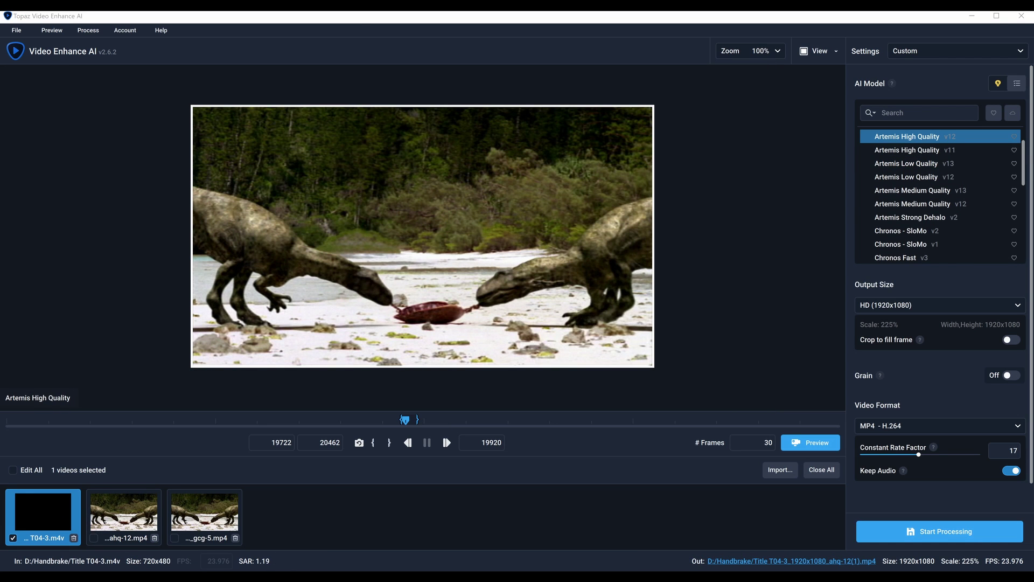
Import the clip Title T04-3_1280x720_ghq-5.mp4 and move its playhead to frame 224
left_click_drag(312, 518, 312, 518)
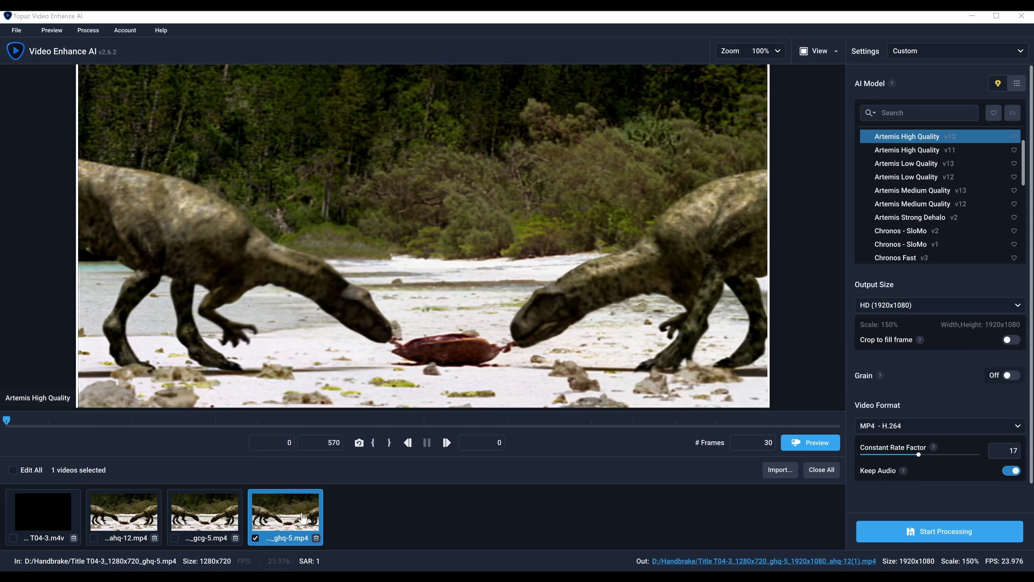
left_click_drag(138, 423, 215, 426)
scroll(932, 203, "down", 5)
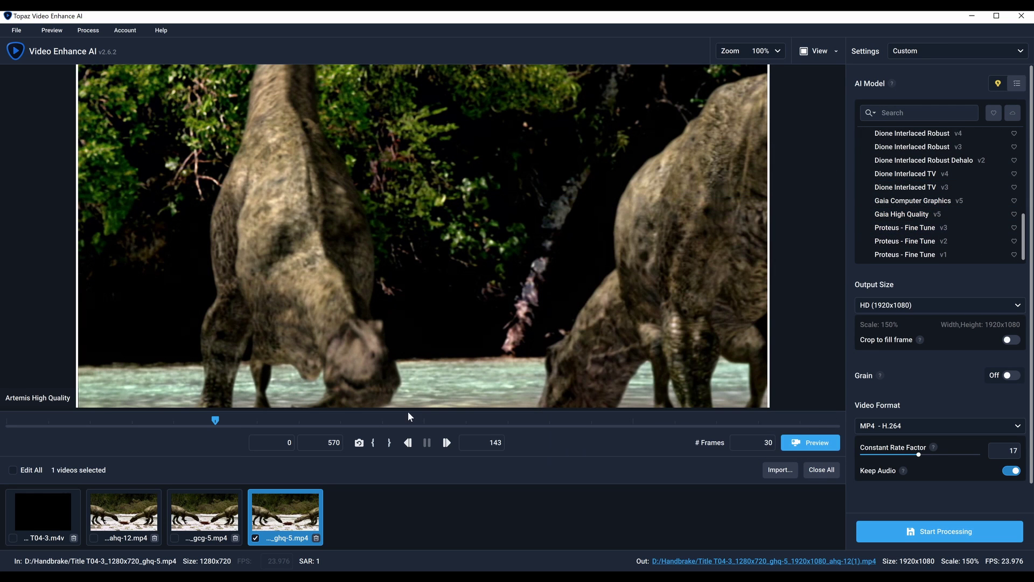
left_click_drag(216, 420, 349, 444)
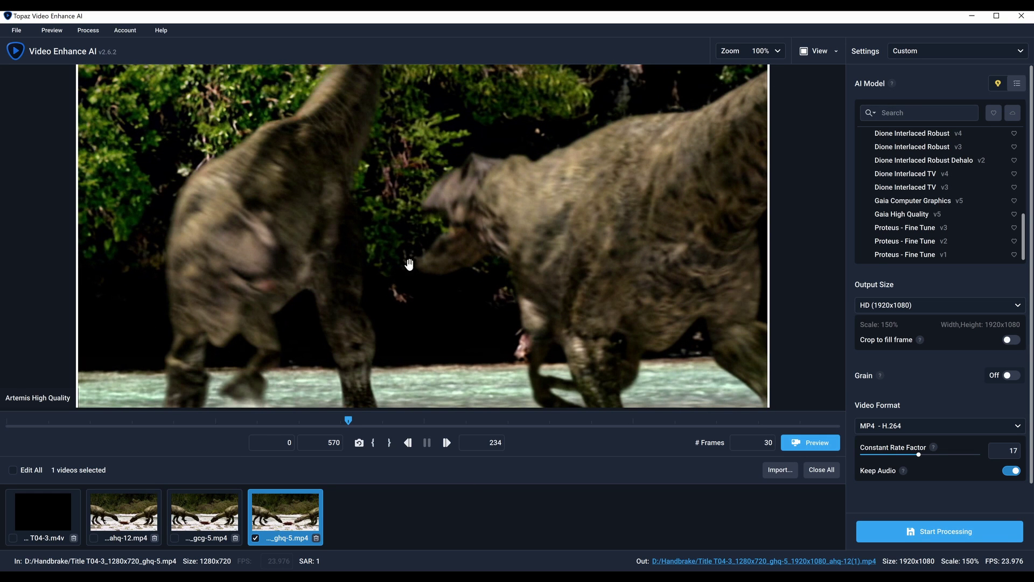
left_click_drag(349, 420, 334, 424)
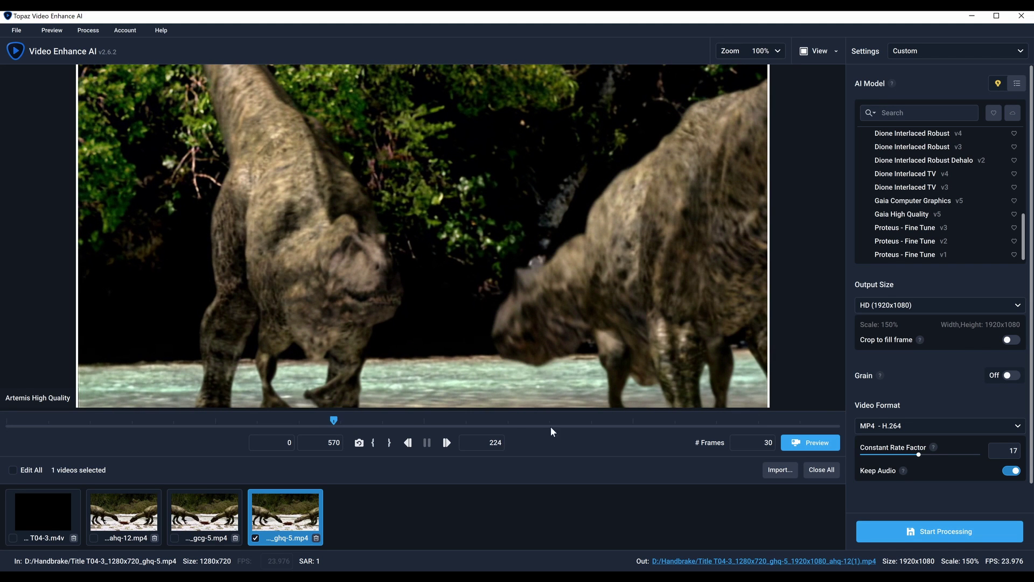
Render a preview of the ghq-5 clip from frame 224 with Artemis High Quality v12, pause it for comparison and close it
scroll(1025, 235, "up", 5)
mouse_move(925, 168)
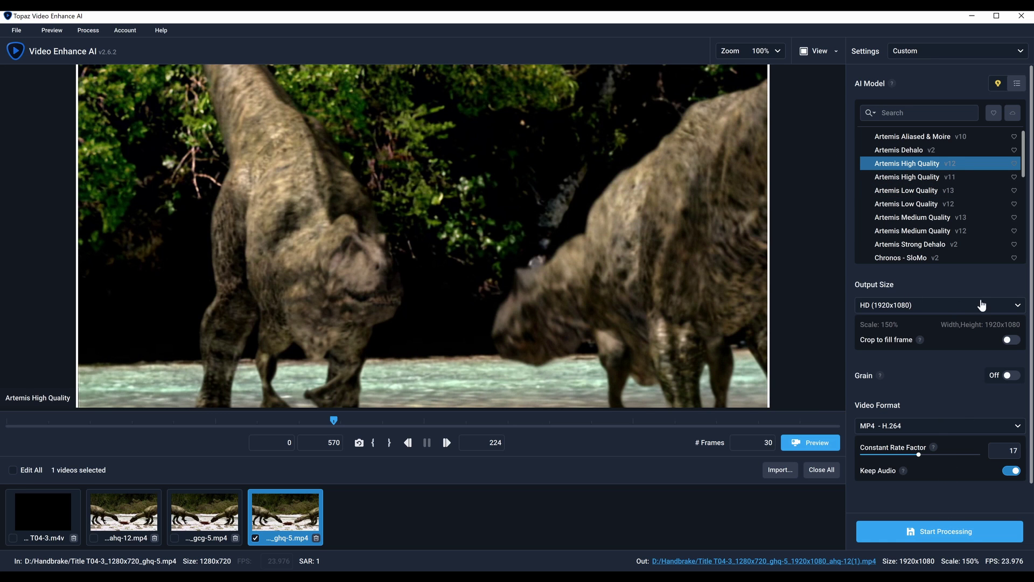
left_click(810, 444)
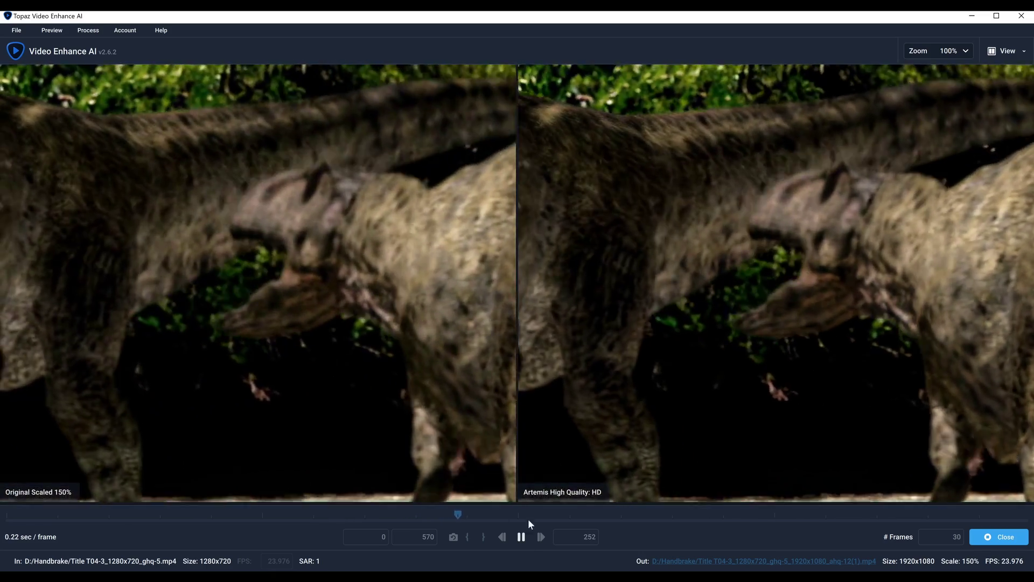
left_click(522, 537)
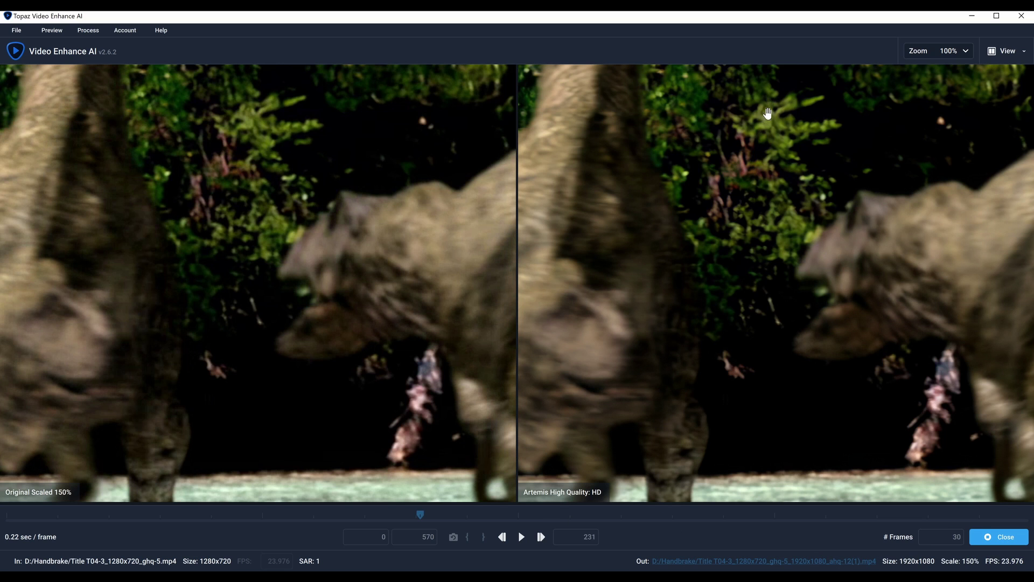
left_click(987, 540)
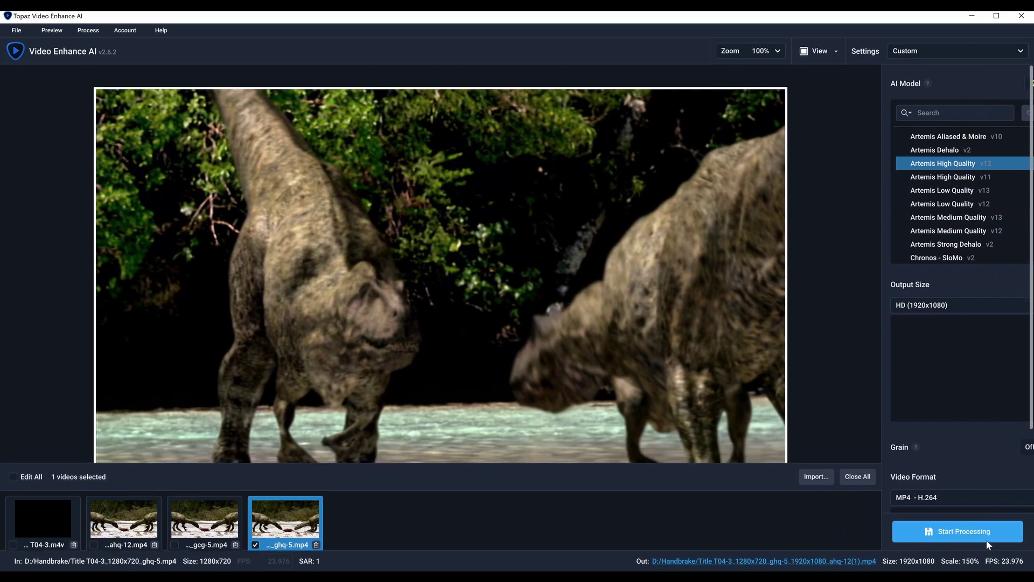
Move the ghq-5 clip's playhead back to the beach shot and render a preview with the Artemis High Quality model
left_click_drag(314, 426, 141, 427)
left_click(791, 448)
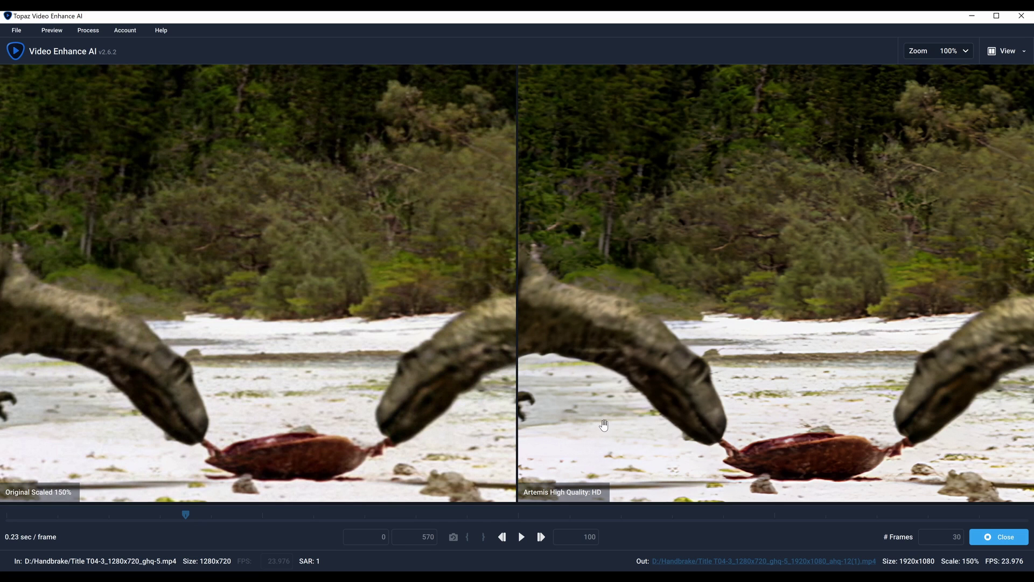
Examine the dinosaurs, carcass and background trees of the ghq-5 beach shot in the original and Artemis High Quality views
left_click_drag(722, 377, 826, 402)
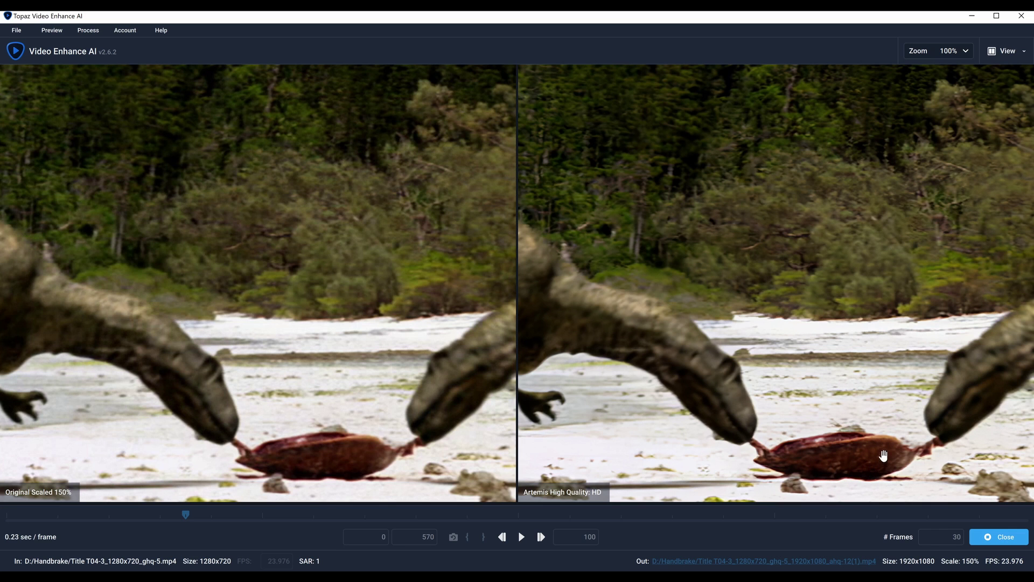
left_click_drag(854, 362, 814, 358)
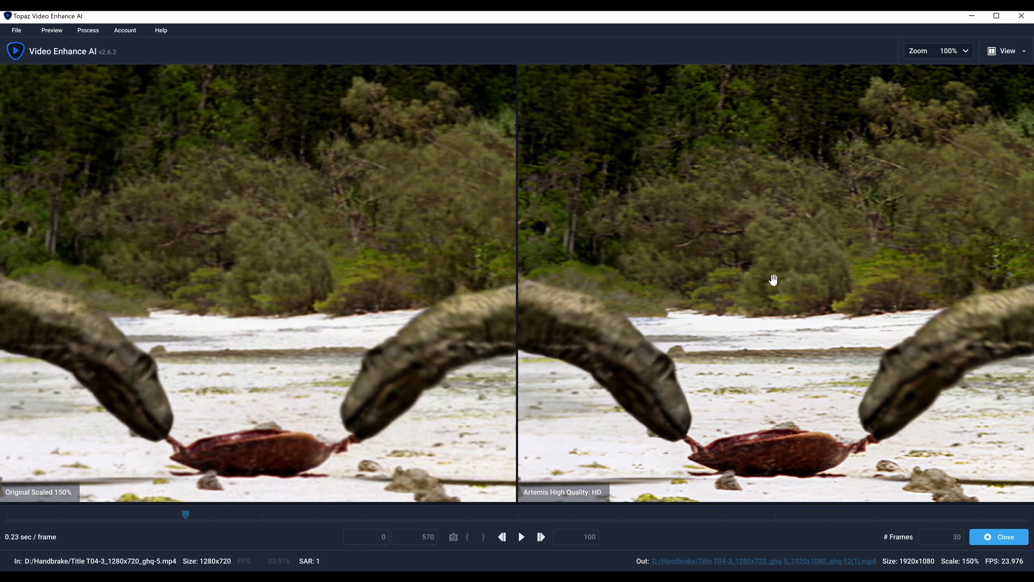
left_click_drag(794, 270, 873, 291)
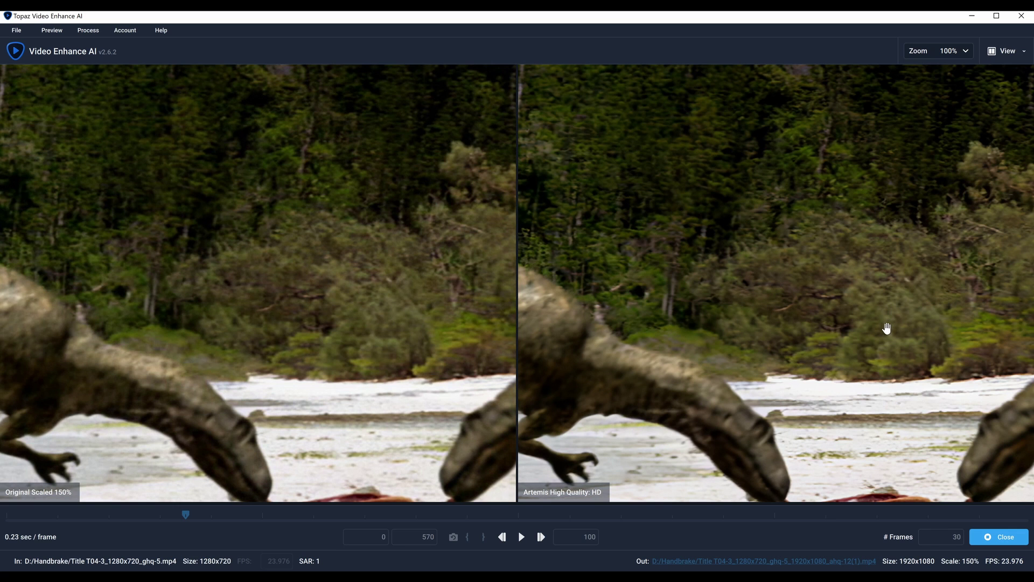
left_click_drag(790, 297, 734, 265)
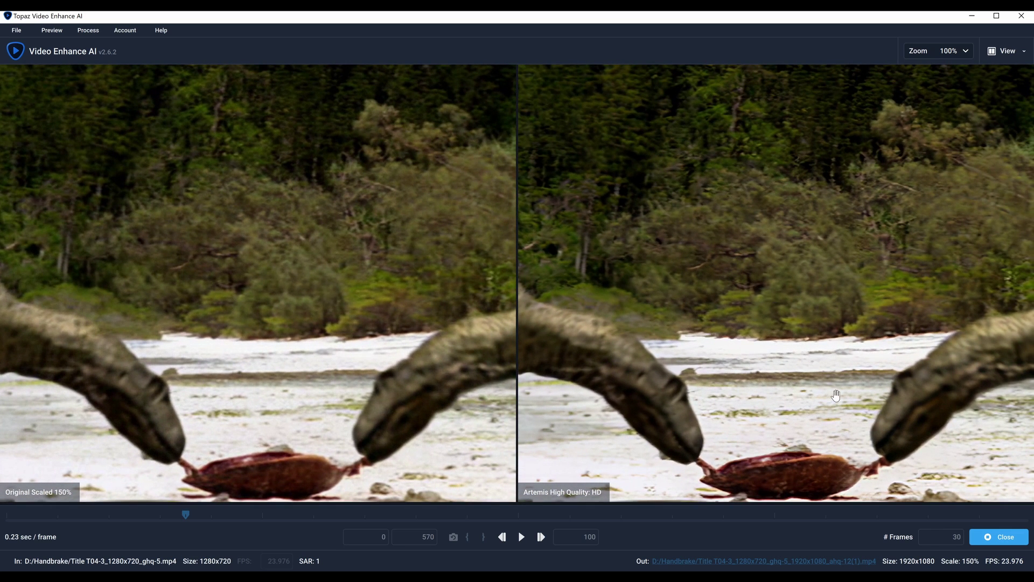
left_click_drag(813, 348, 737, 329)
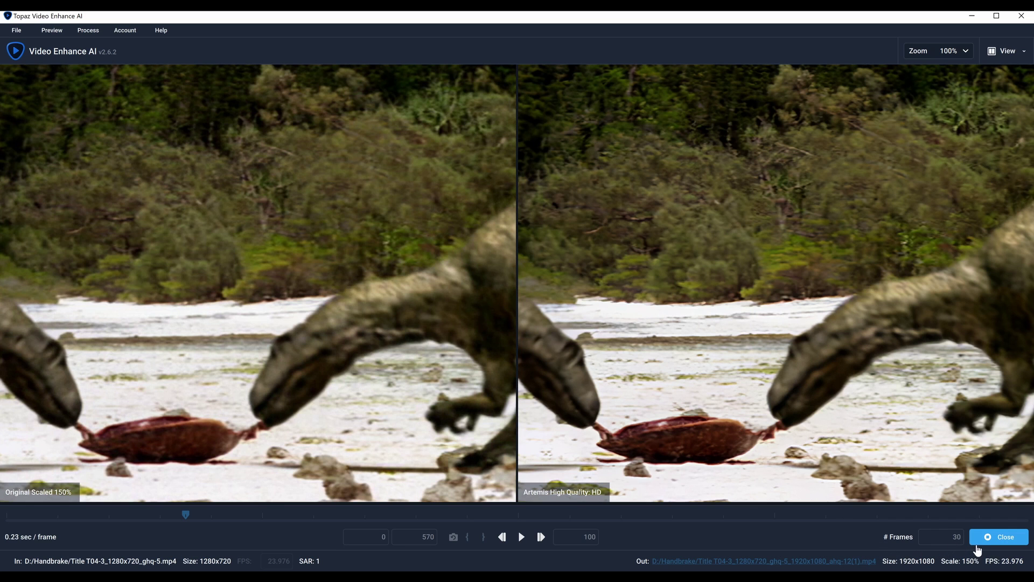
left_click_drag(795, 225, 770, 291)
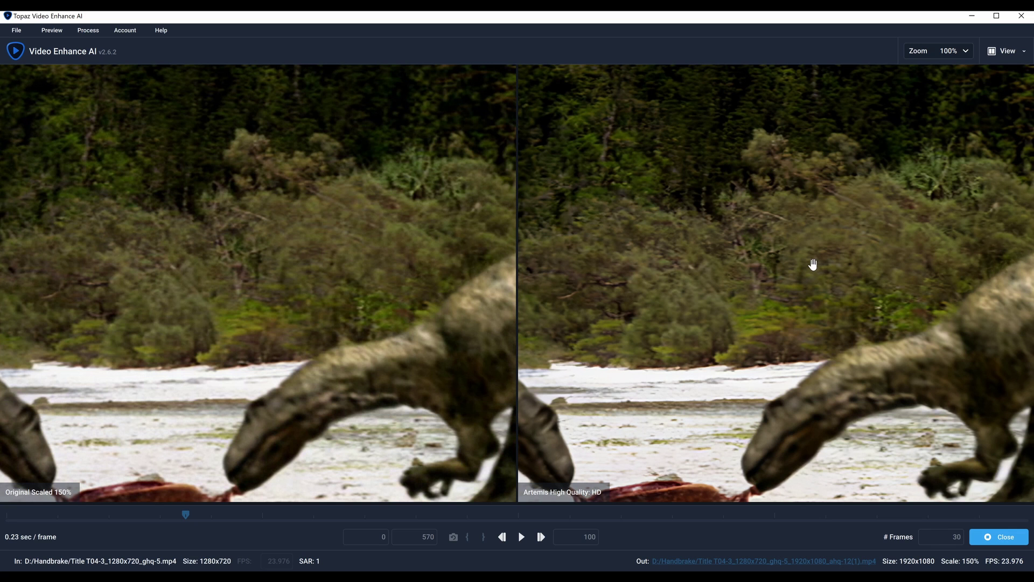
left_click_drag(813, 264, 777, 203)
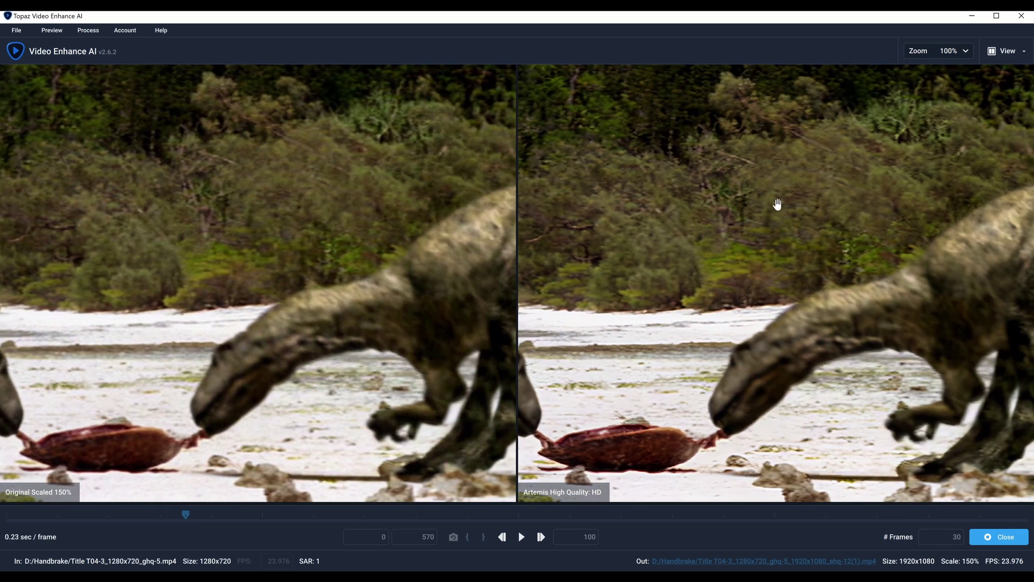
left_click_drag(874, 318, 819, 300)
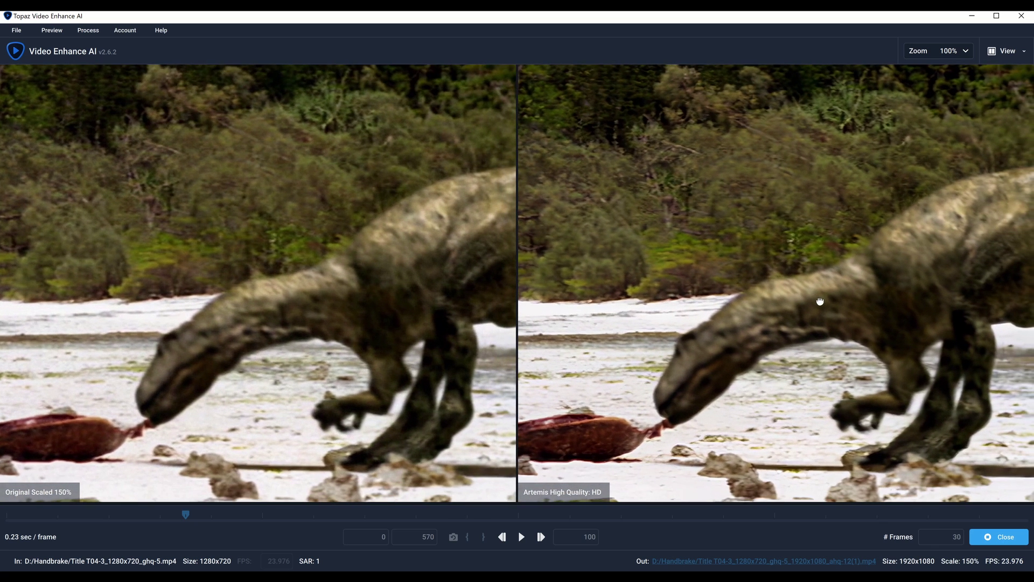